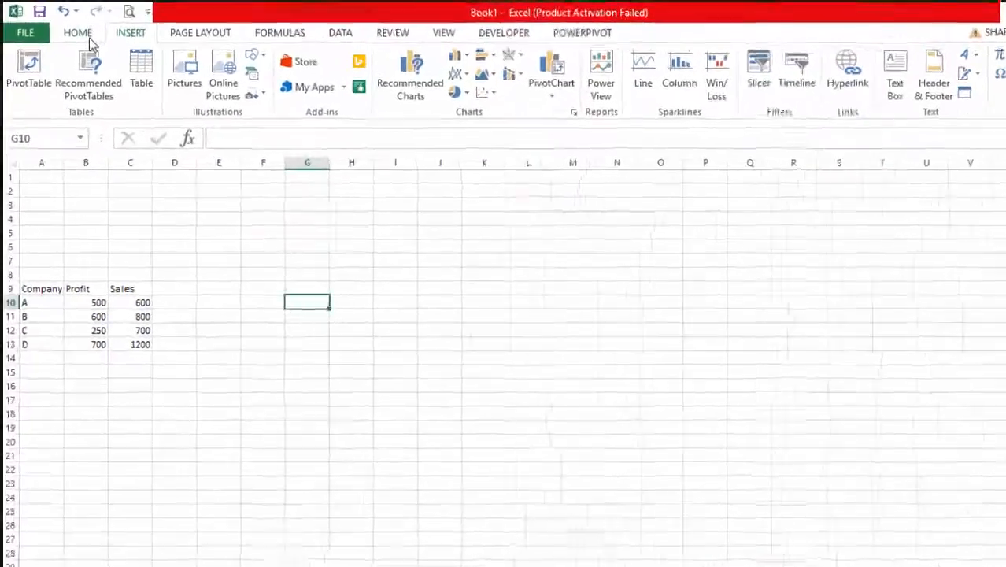
# Step: Open the Office Store from the list of installed Office apps
pyautogui.click(78, 30)
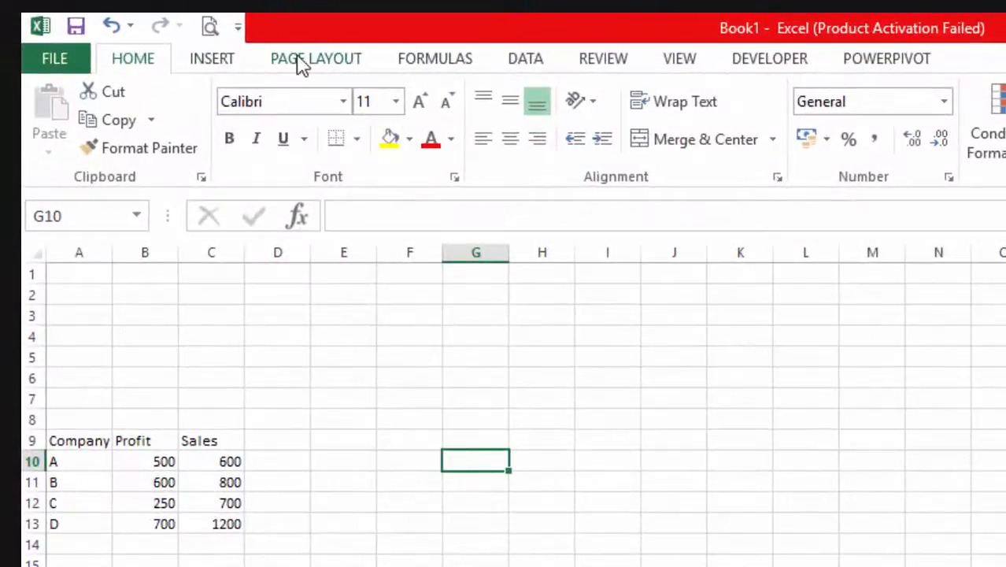
pyautogui.click(301, 63)
pyautogui.click(220, 64)
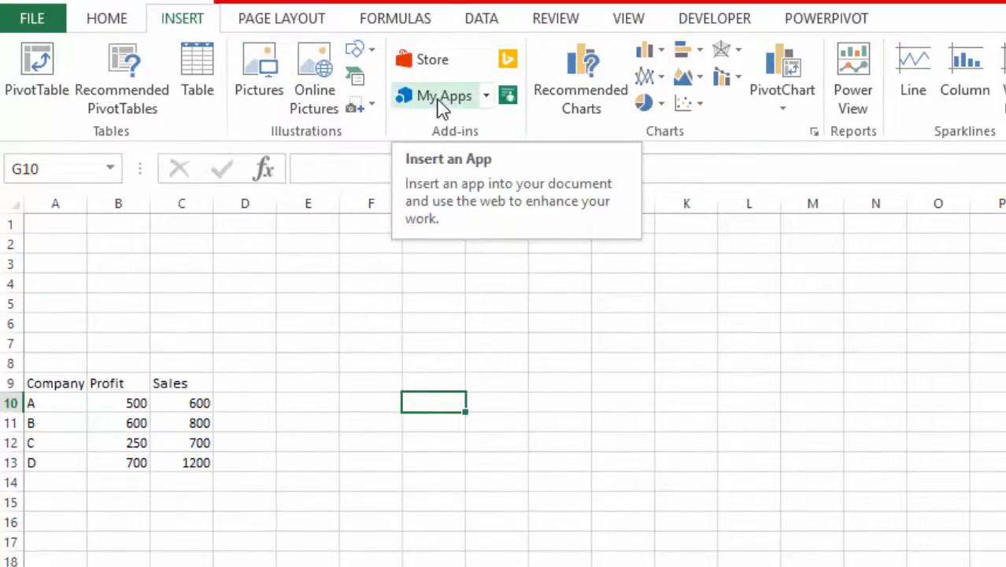
pyautogui.click(439, 99)
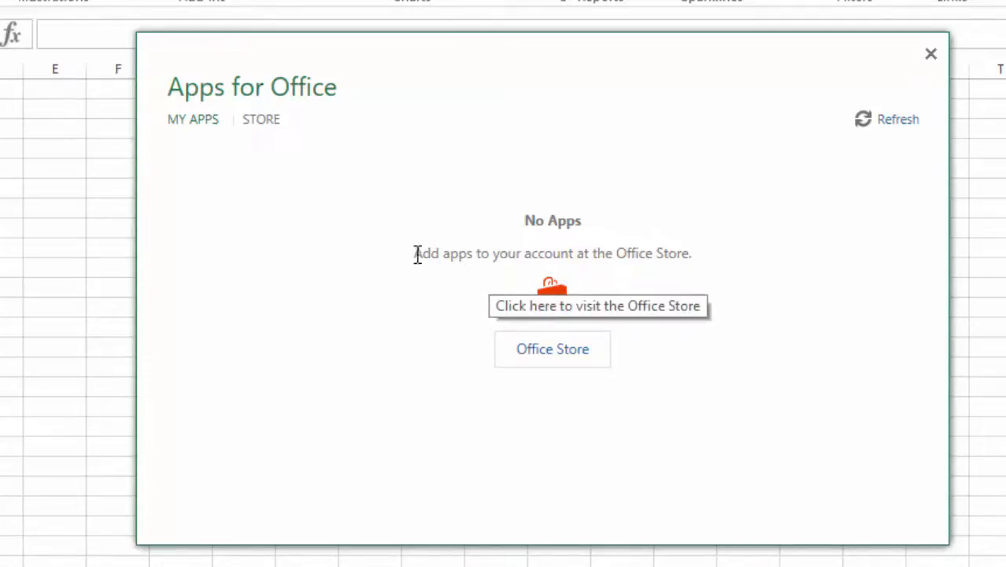
pyautogui.moveTo(418, 253); pyautogui.dragTo(685, 274)
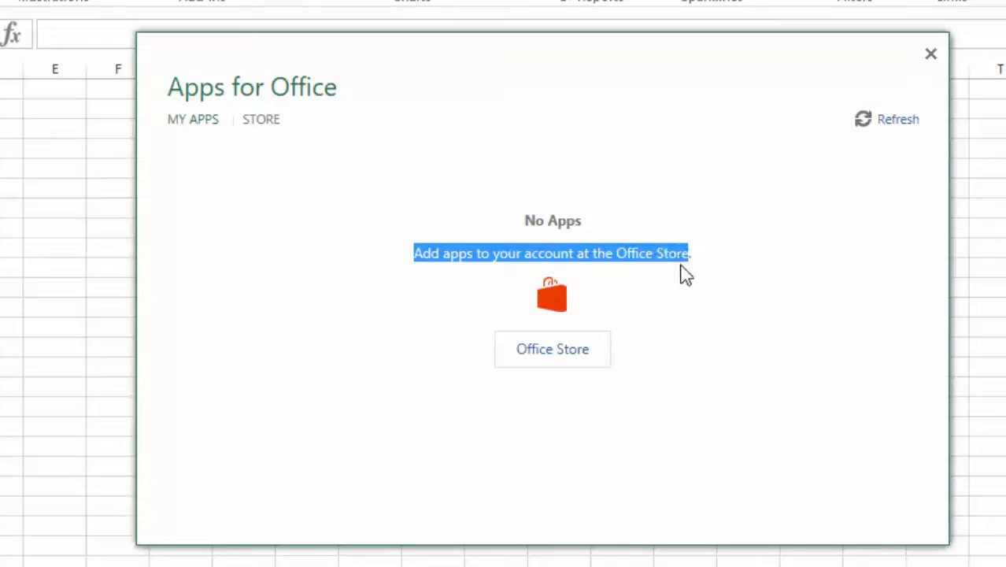
pyautogui.click(642, 325)
pyautogui.click(570, 349)
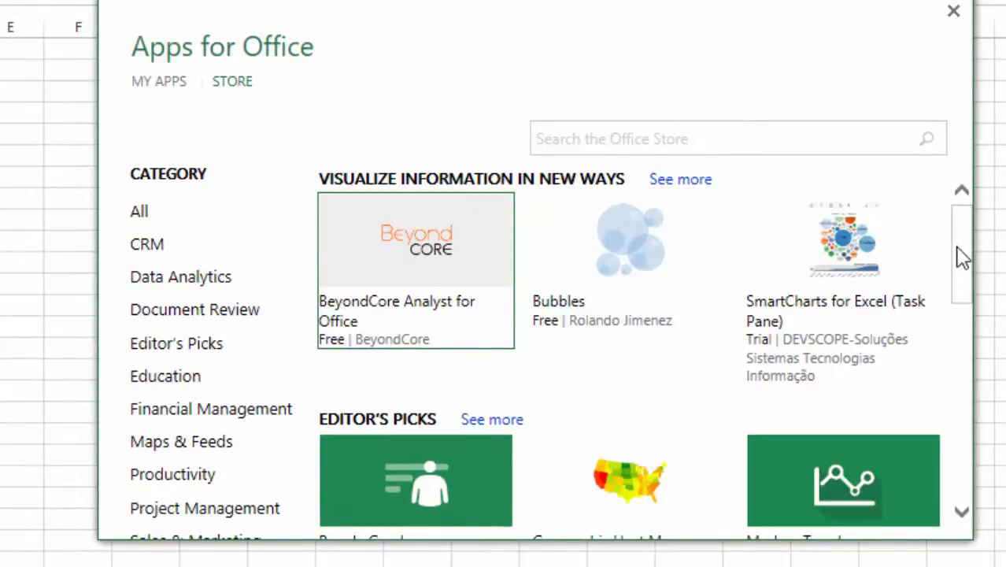
# Step: Add the free Bubbles add-in from the Office Store to the worksheet and trust it
pyautogui.moveTo(963, 258)
pyautogui.mouseDown()
pyautogui.moveTo(962, 270)
pyautogui.moveTo(961, 239)
pyautogui.moveTo(969, 479)
pyautogui.moveTo(951, 243)
pyautogui.mouseUp()
pyautogui.click(615, 244)
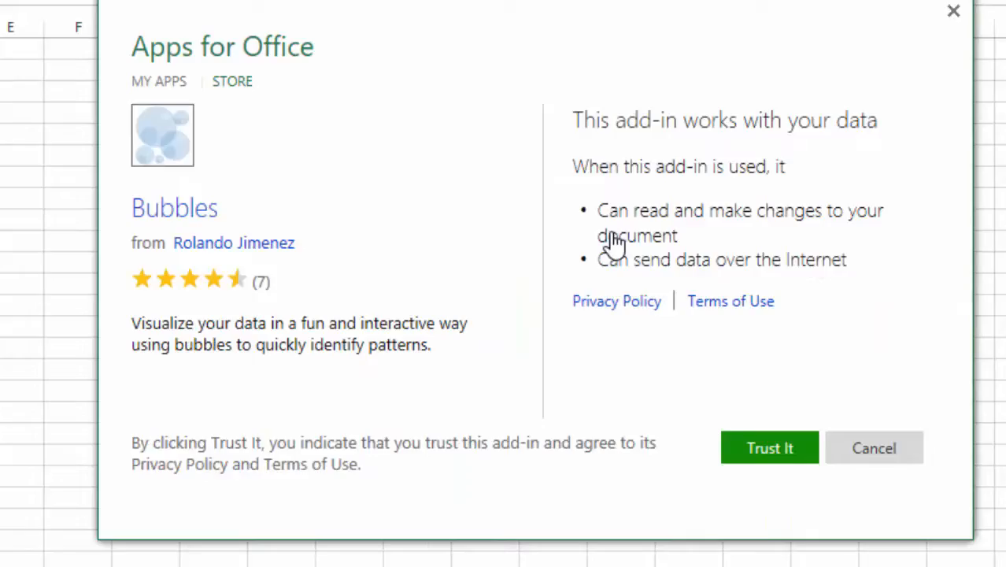
pyautogui.click(771, 455)
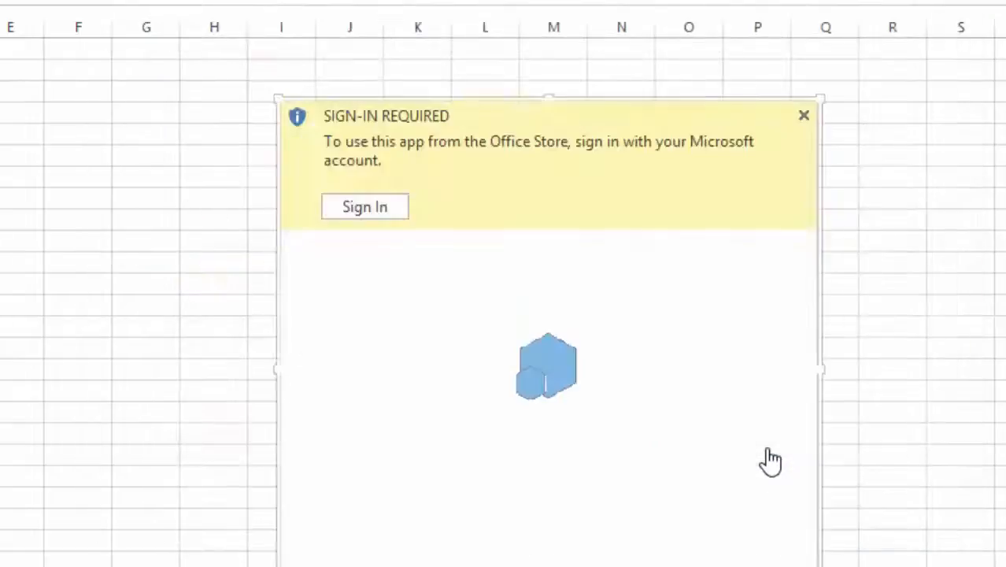
# Step: Start signing in to the add-in with a new account and submit the account's e-mail address
pyautogui.click(386, 207)
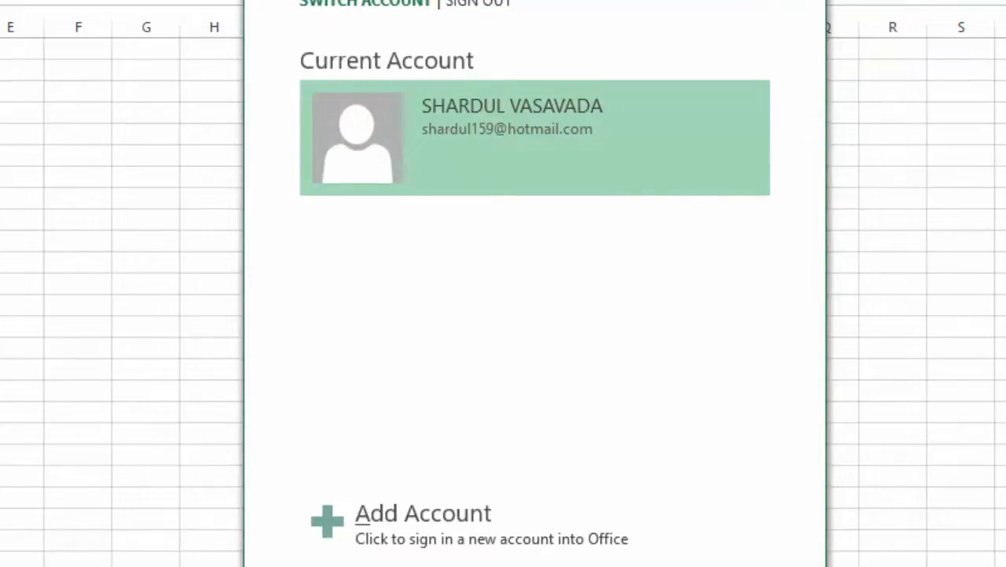
pyautogui.click(372, 518)
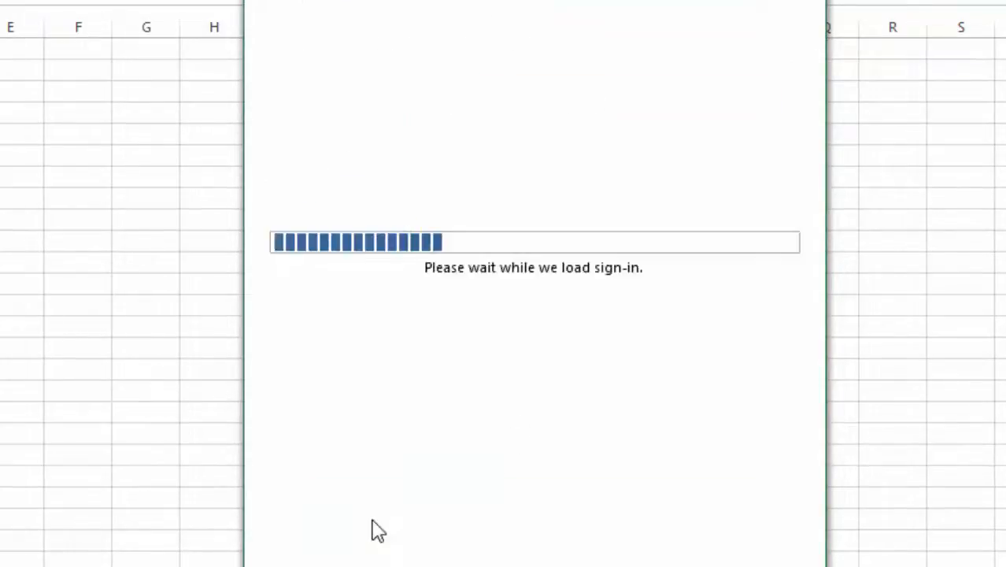
pyautogui.click(448, 146)
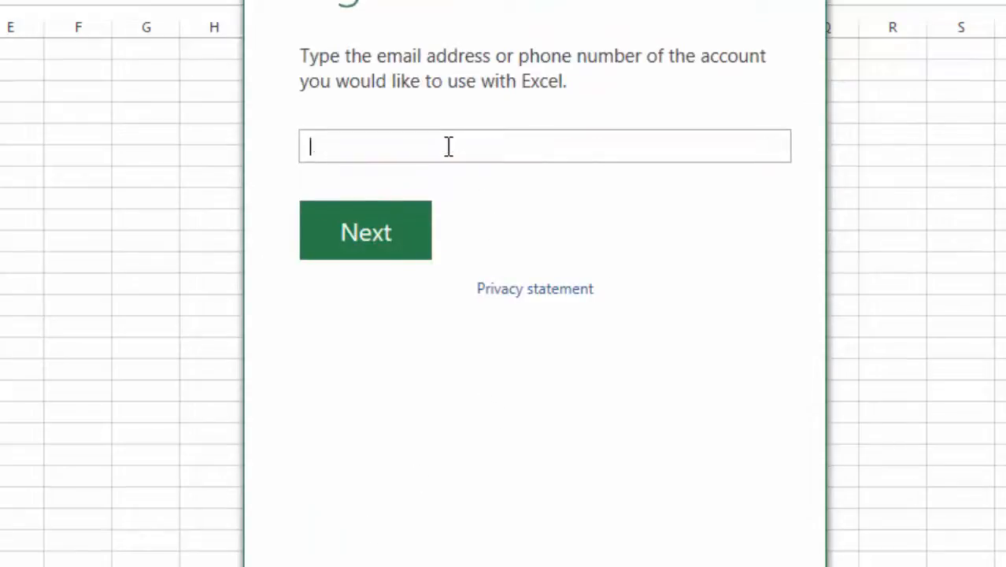
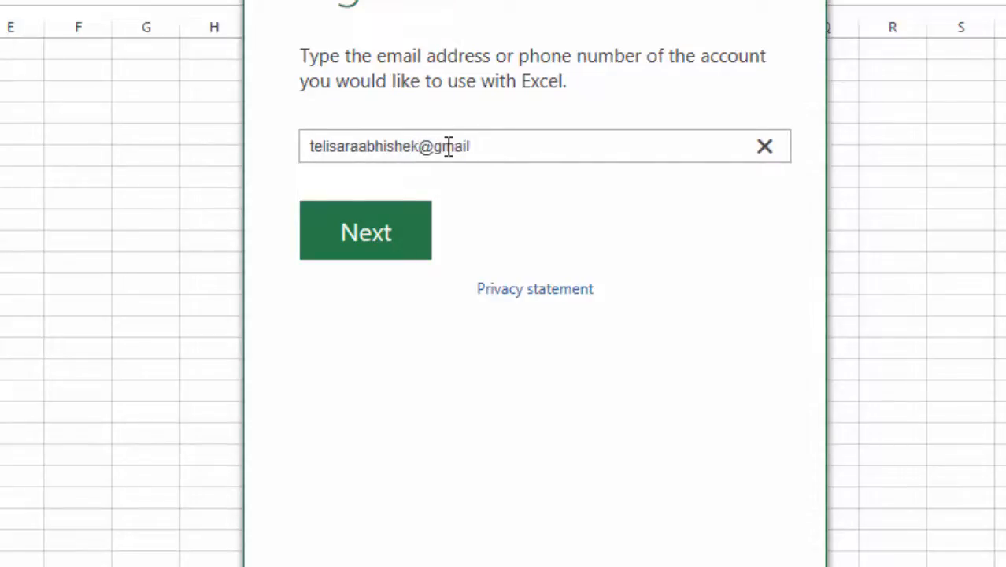
pyautogui.press('Return')
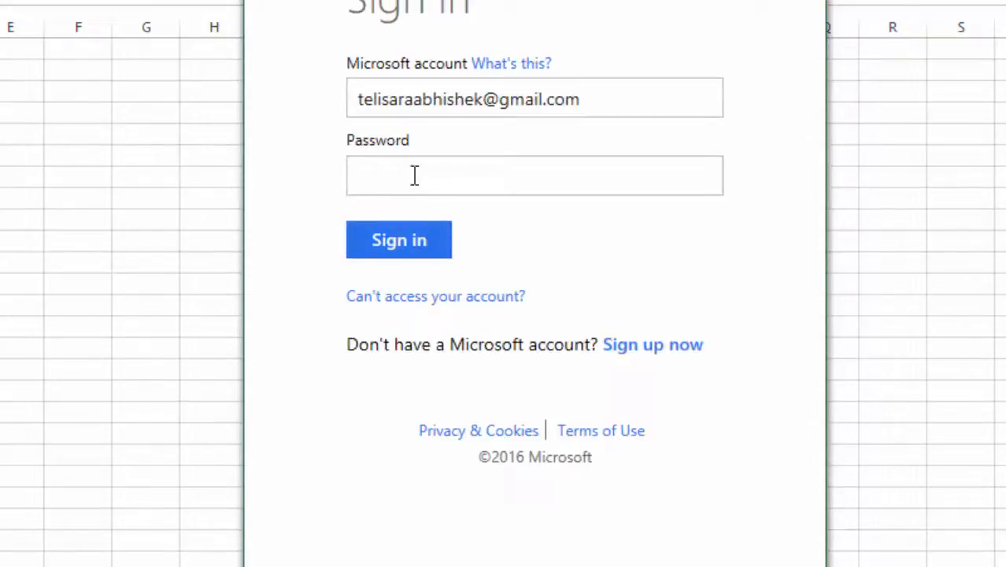
# Step: Enter the Microsoft account password and sign in
pyautogui.click(414, 172)
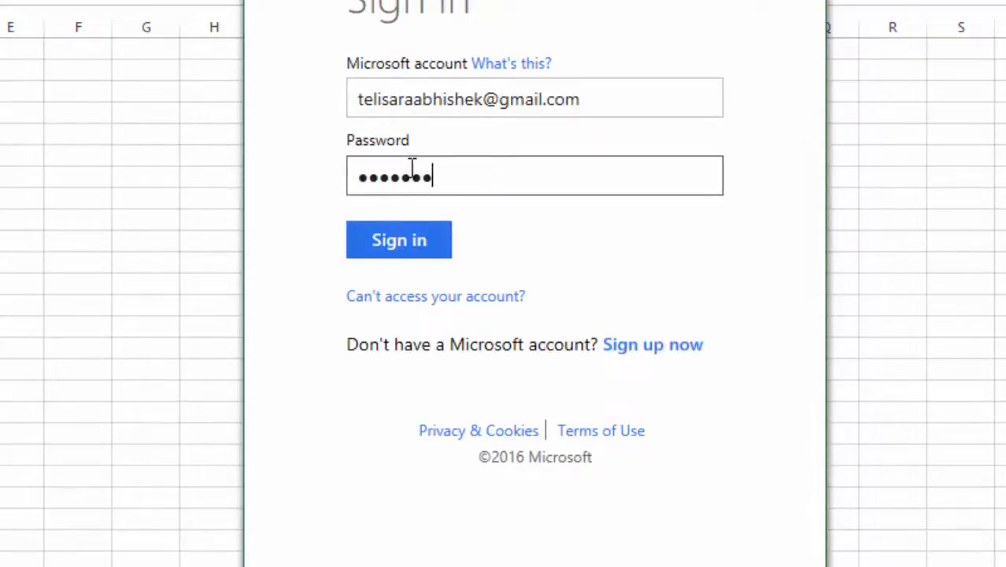
pyautogui.write('••••••••')
pyautogui.press('Tab')
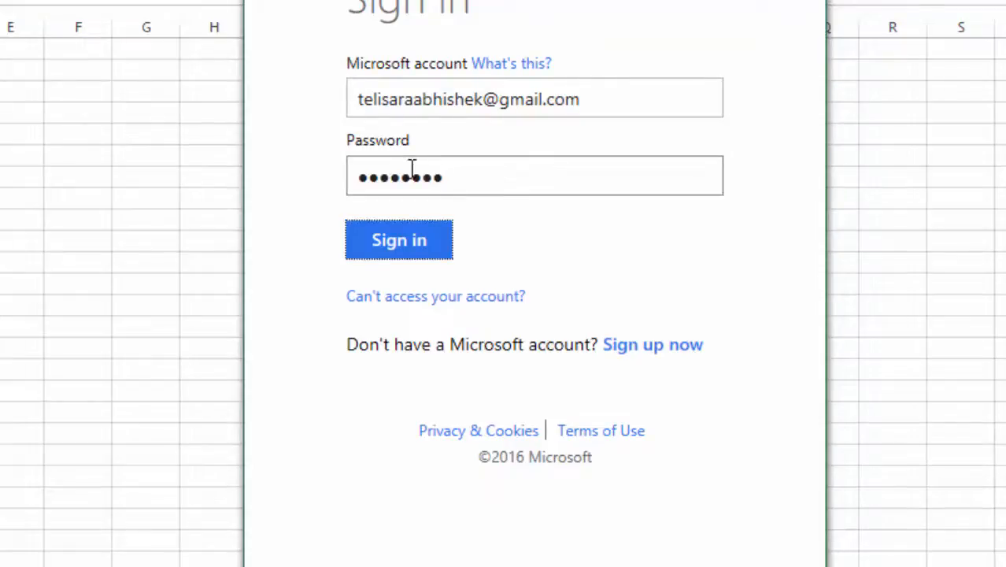
pyautogui.click(404, 237)
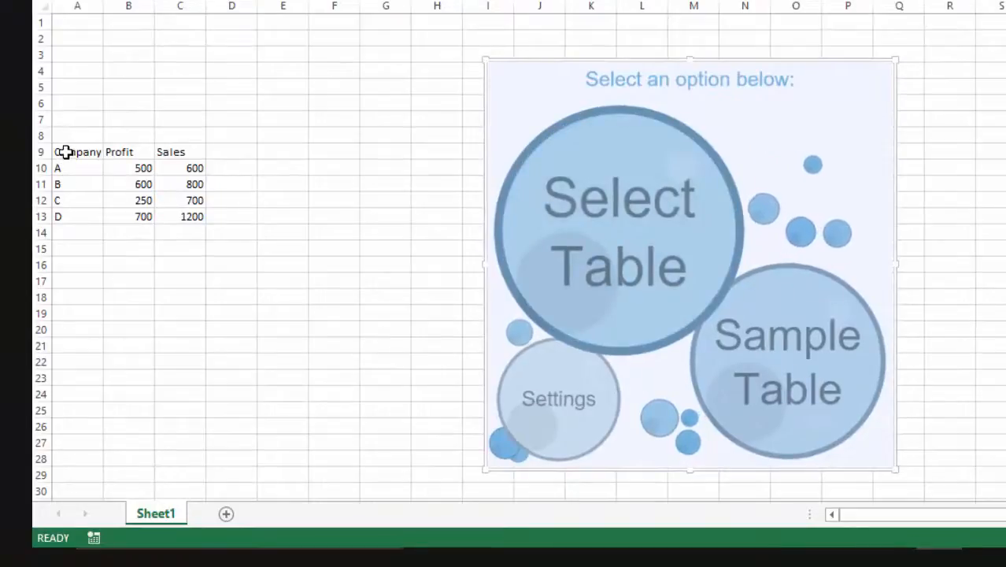
# Step: Visualize the company names and profits in A10:B13 with the Bubbles add-in's Select Table option
pyautogui.moveTo(64, 152); pyautogui.dragTo(121, 217)
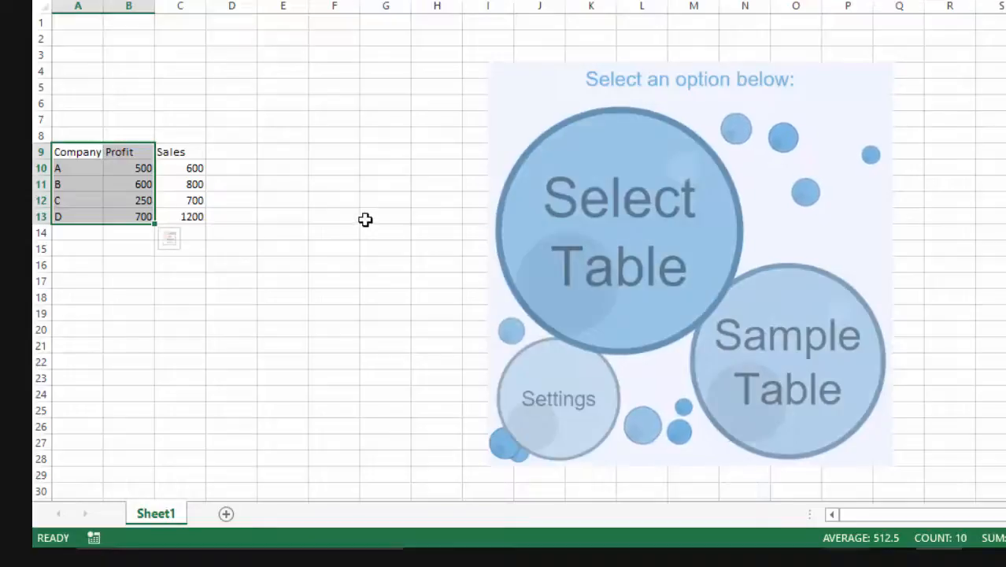
pyautogui.click(366, 220)
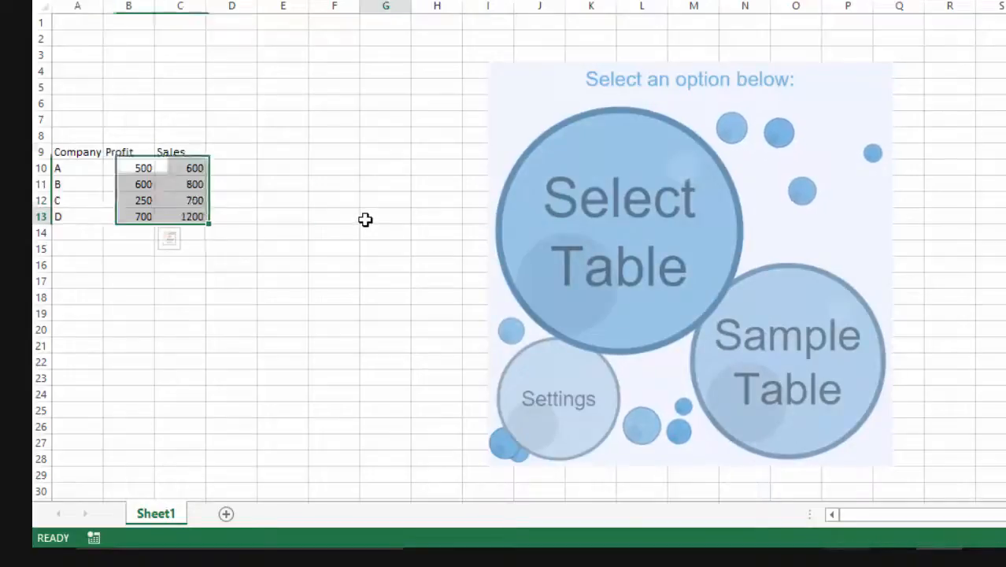
pyautogui.click(602, 228)
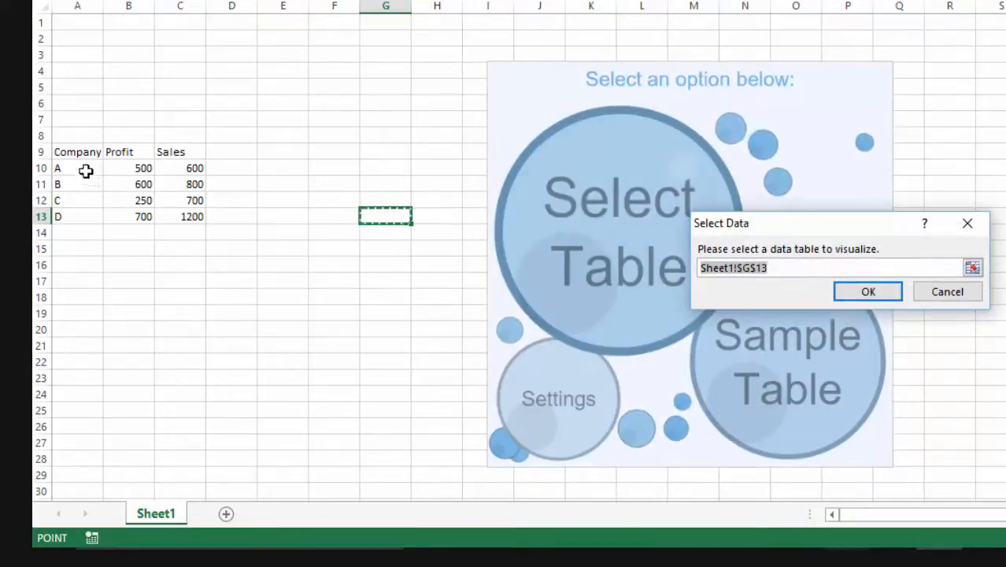
pyautogui.moveTo(84, 169); pyautogui.dragTo(129, 218)
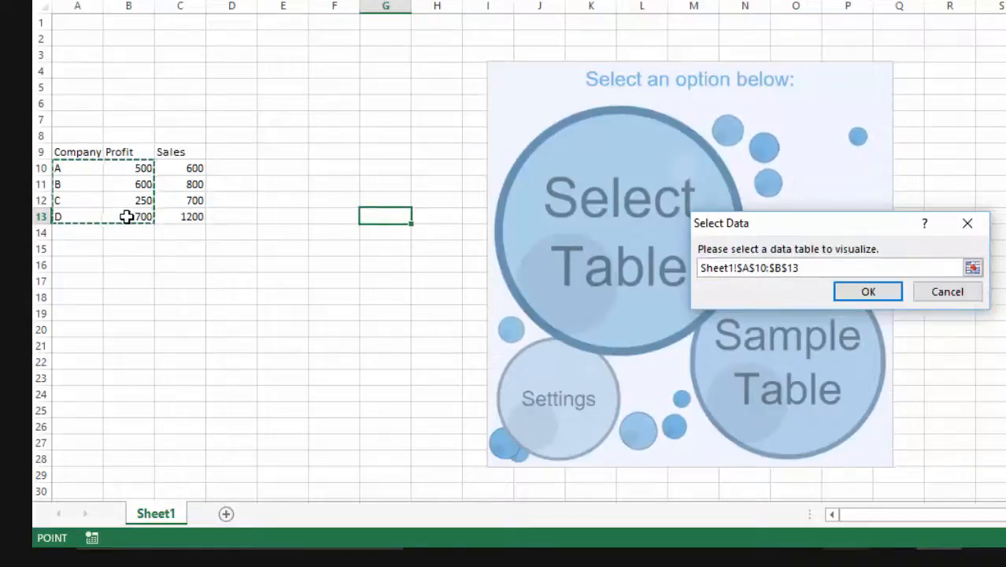
pyautogui.click(870, 293)
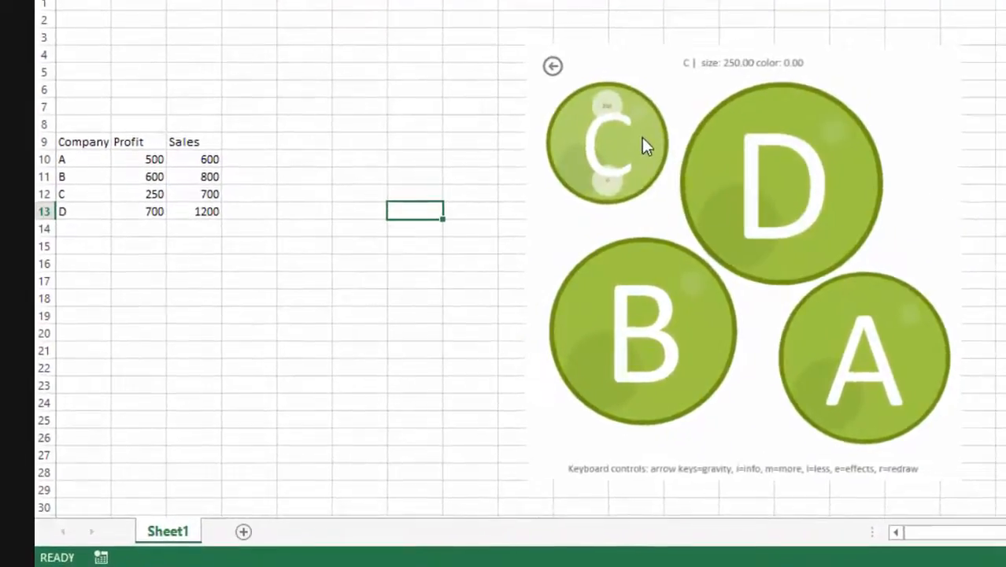
# Step: Compare the bubble sizes and details with the Company and Profit data in the worksheet
pyautogui.moveTo(701, 144)
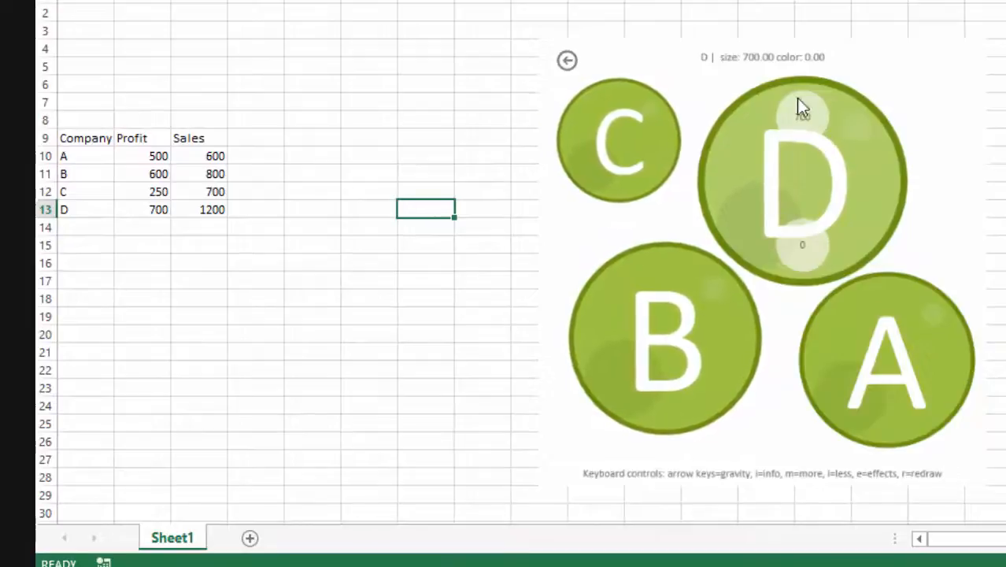
pyautogui.moveTo(717, 211)
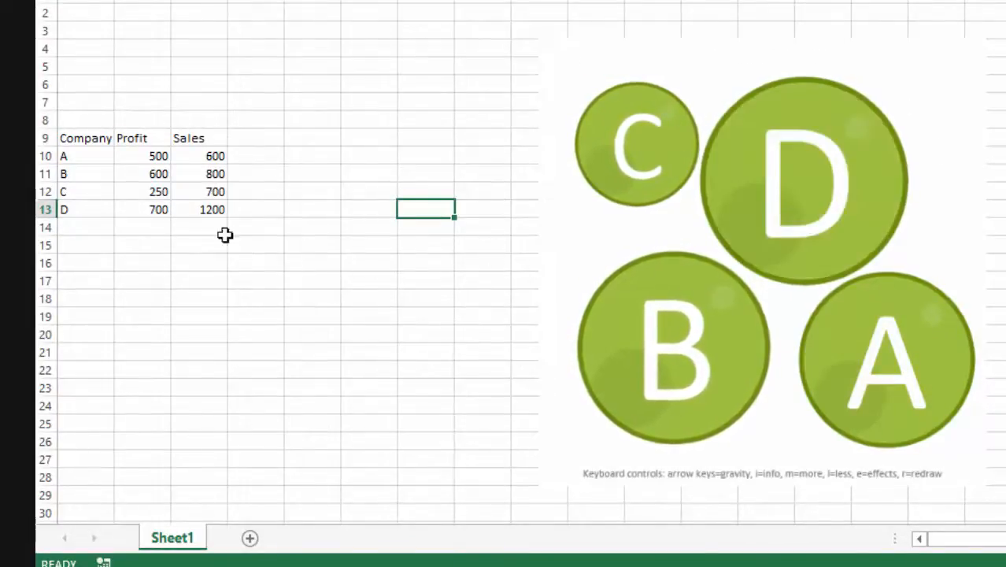
pyautogui.moveTo(82, 140); pyautogui.dragTo(130, 206)
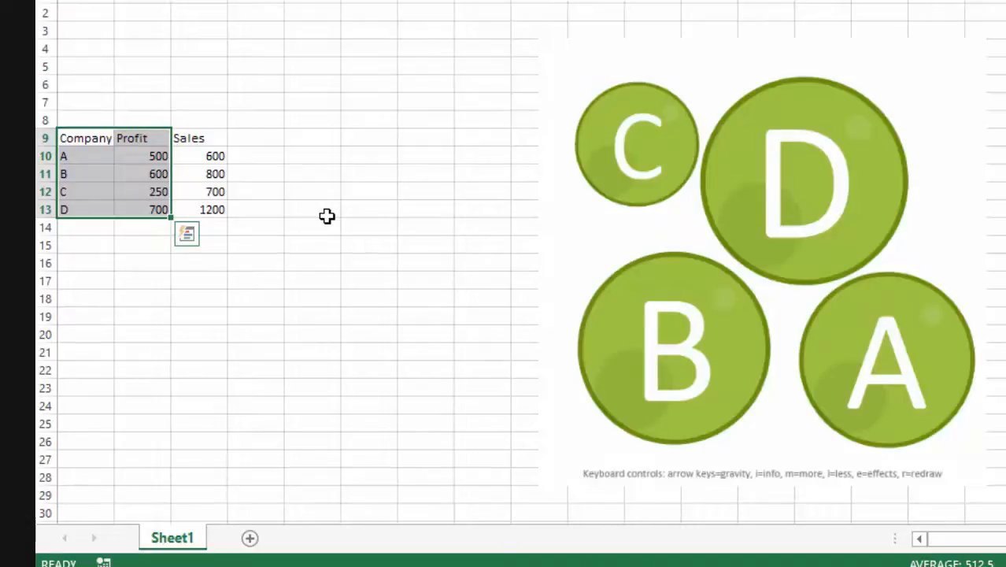
pyautogui.click(158, 160)
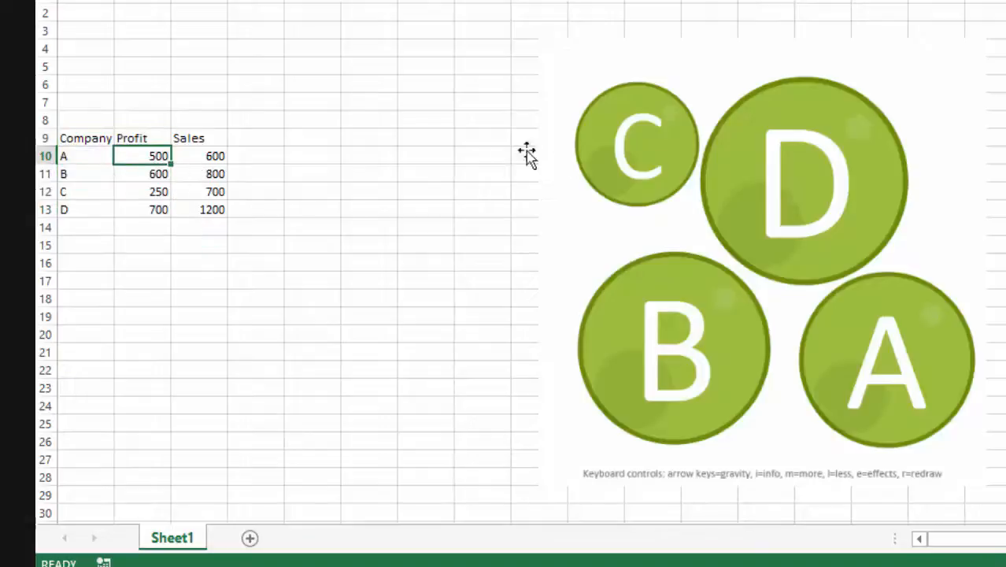
pyautogui.moveTo(770, 180)
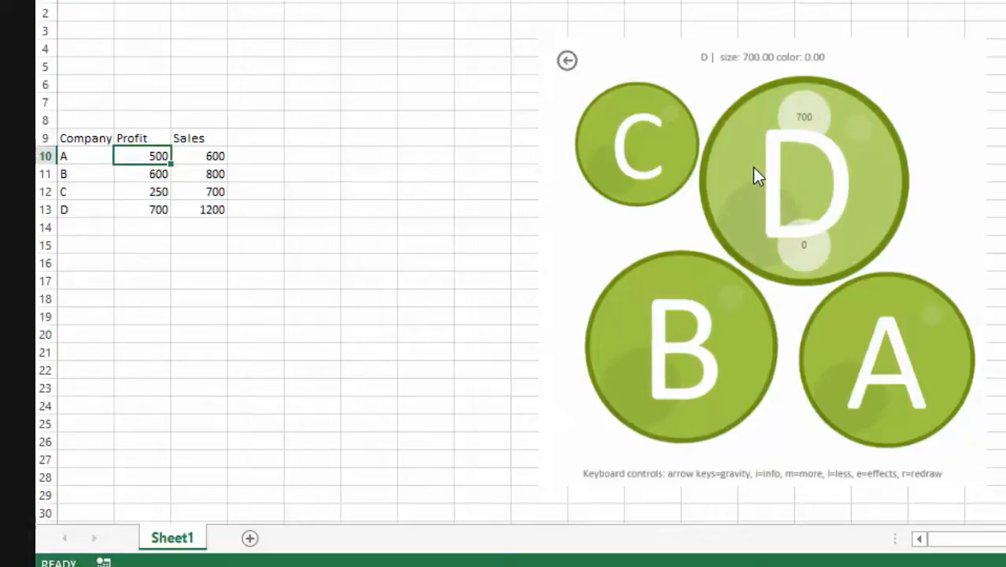
# Step: Add company E with a profit of 1000 in row 14, below company D
pyautogui.click(72, 227)
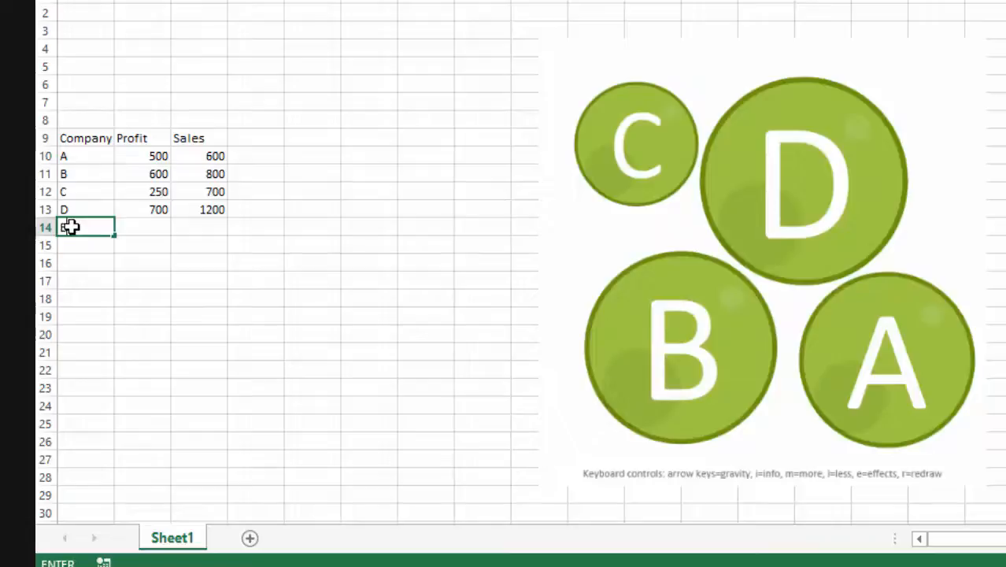
pyautogui.click(141, 226)
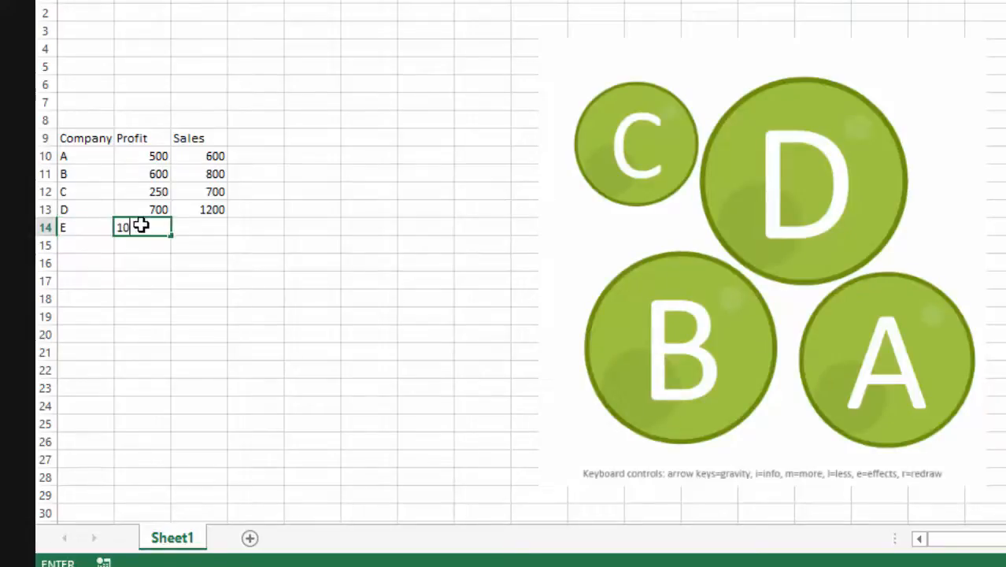
pyautogui.write('1000')
pyautogui.press('Return')
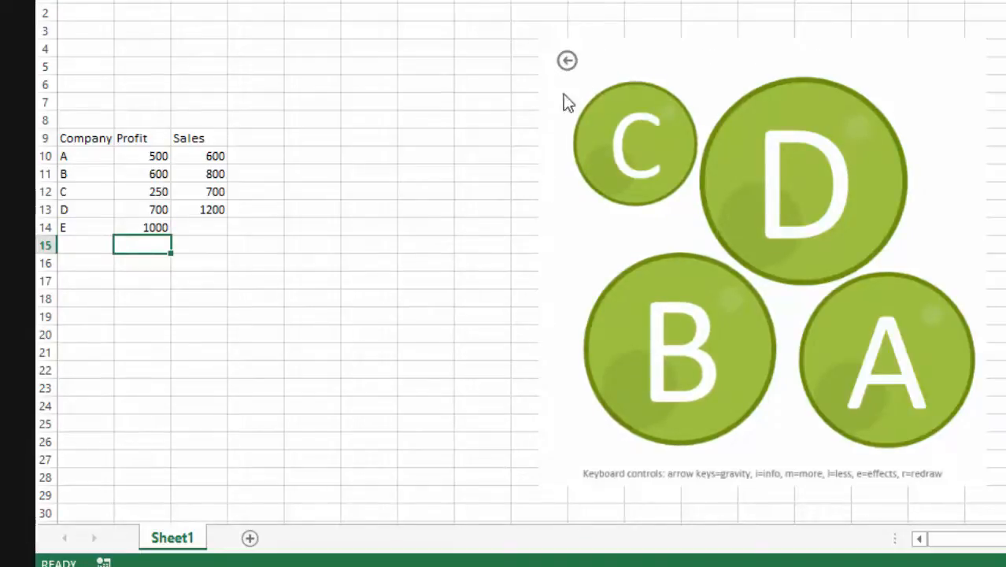
# Step: Return to the add-in's options and set its data table to A10:B14 to include company E
pyautogui.click(567, 64)
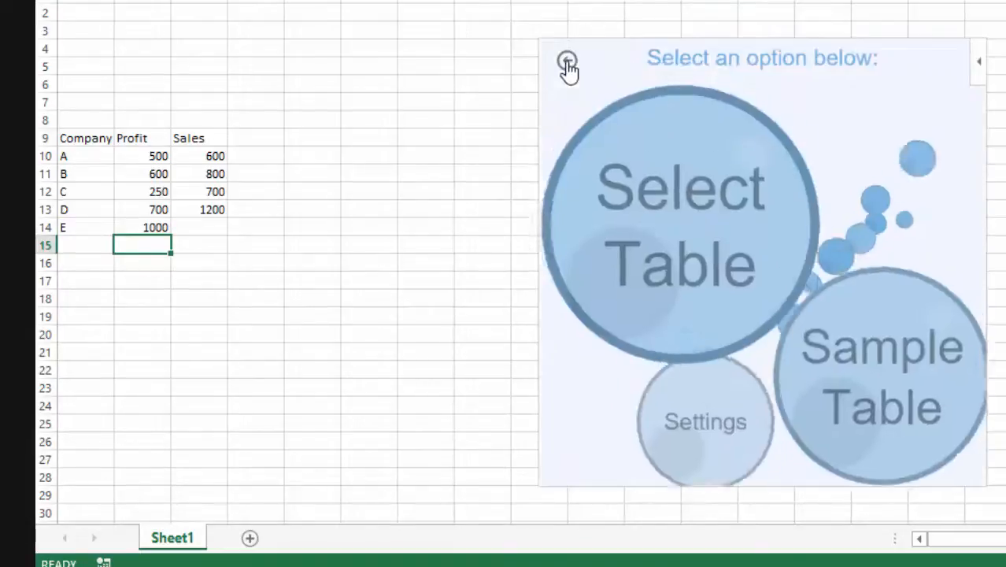
pyautogui.click(676, 173)
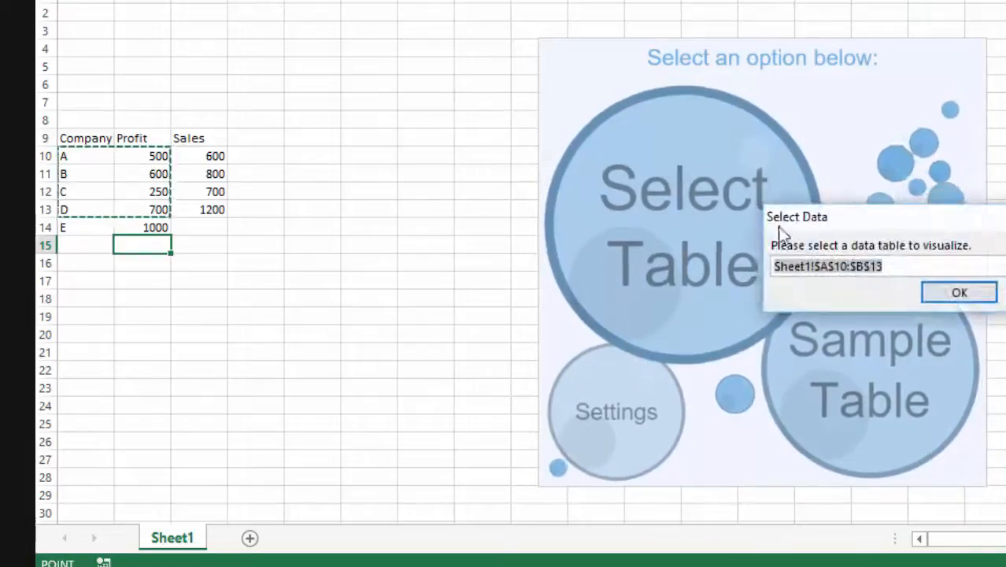
pyautogui.moveTo(89, 158); pyautogui.dragTo(139, 229)
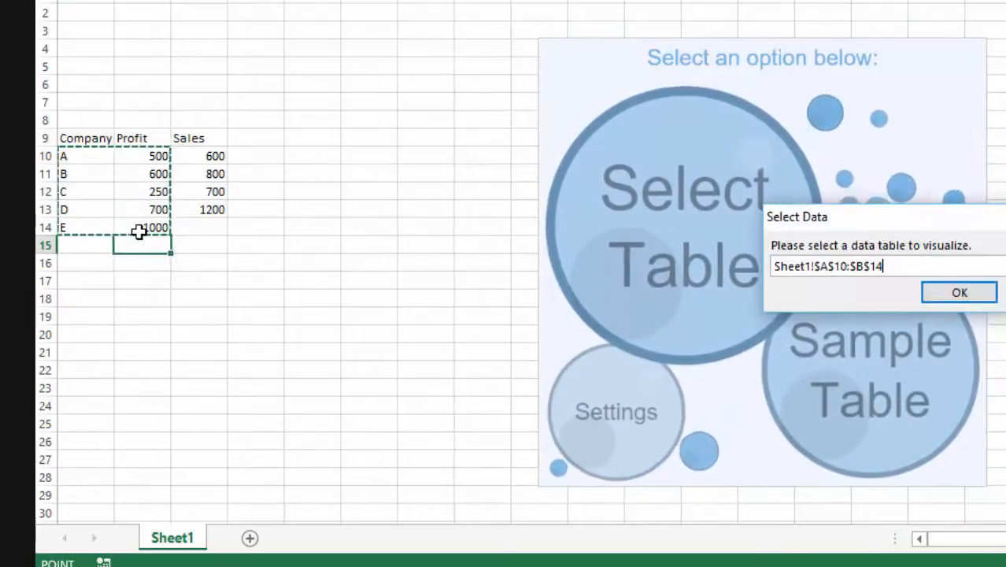
pyautogui.click(934, 292)
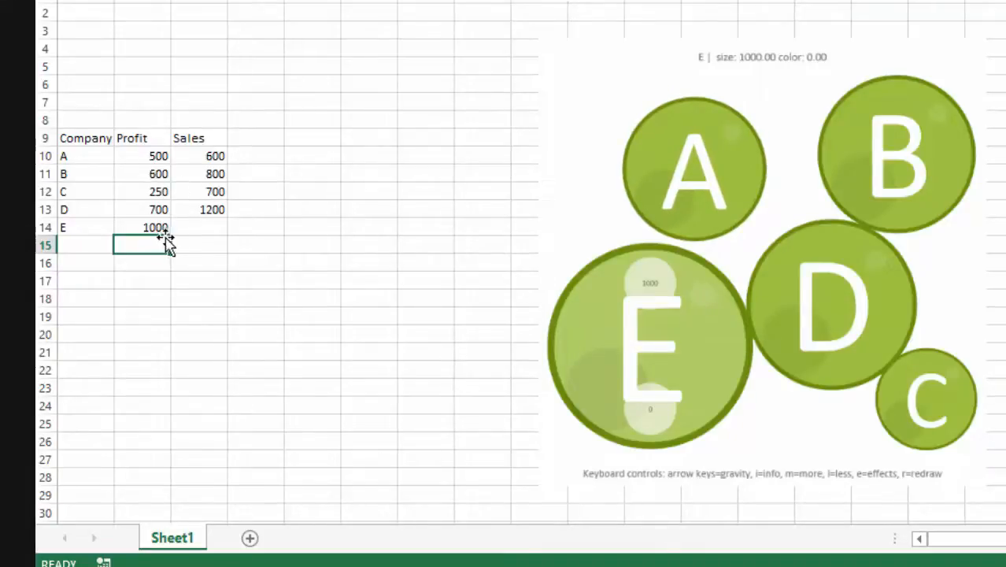
# Step: Set company C's profit in B12 to 500 and select the bubble chart object
pyautogui.click(151, 198)
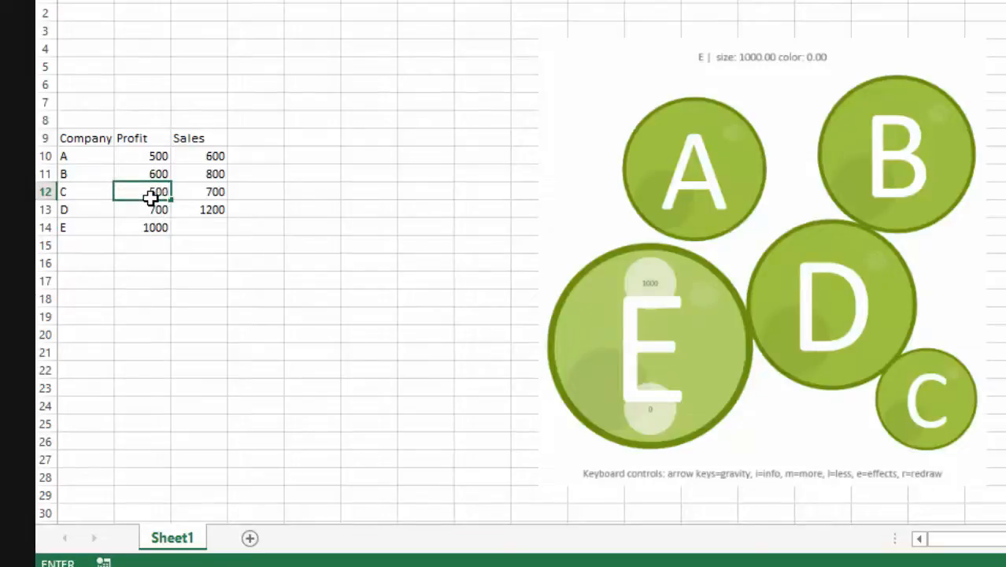
pyautogui.press('Return')
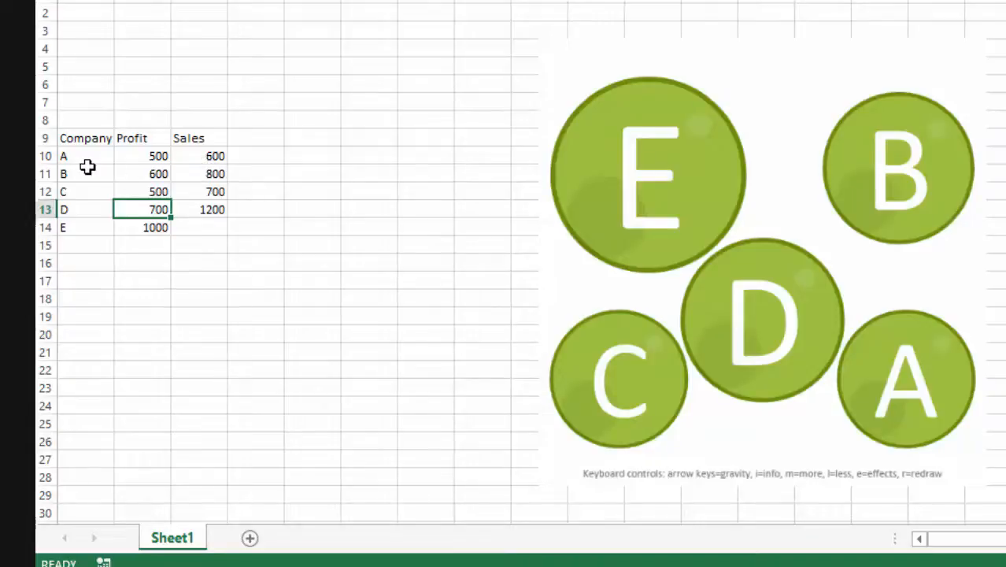
pyautogui.click(677, 40)
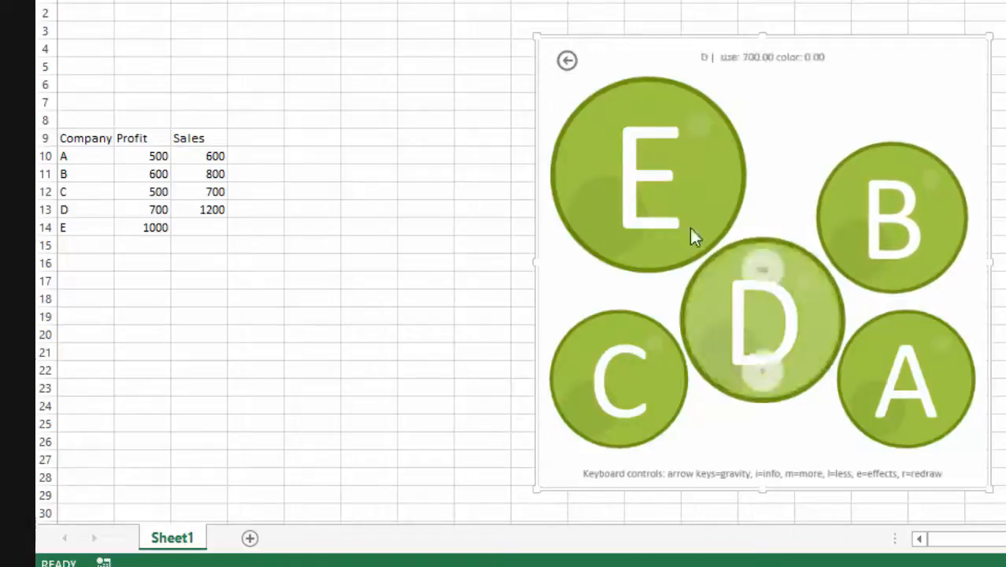
# Step: Return to the bubble add-in's options and dismiss its data table selection without choosing a new range
pyautogui.moveTo(675, 183)
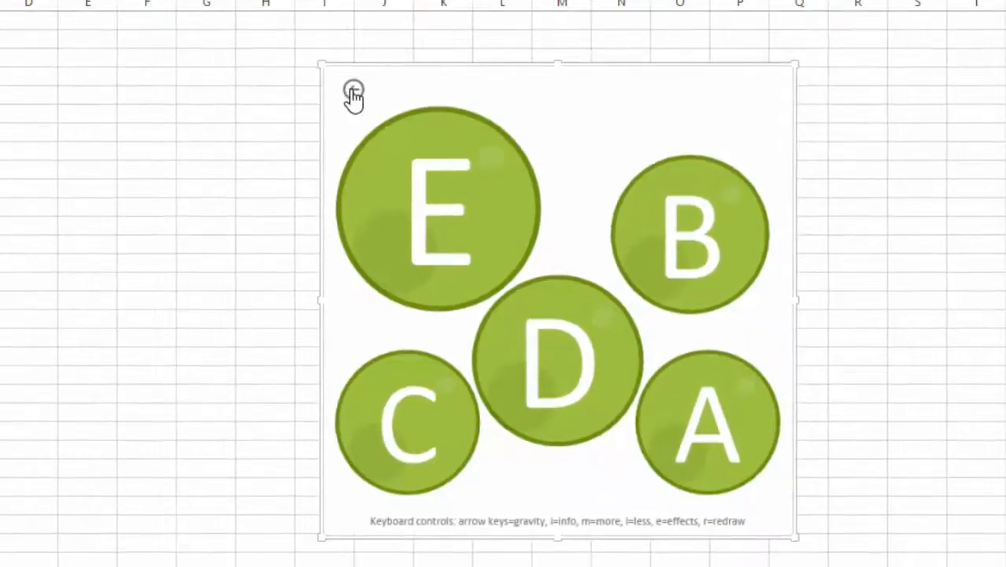
pyautogui.click(354, 93)
pyautogui.click(446, 199)
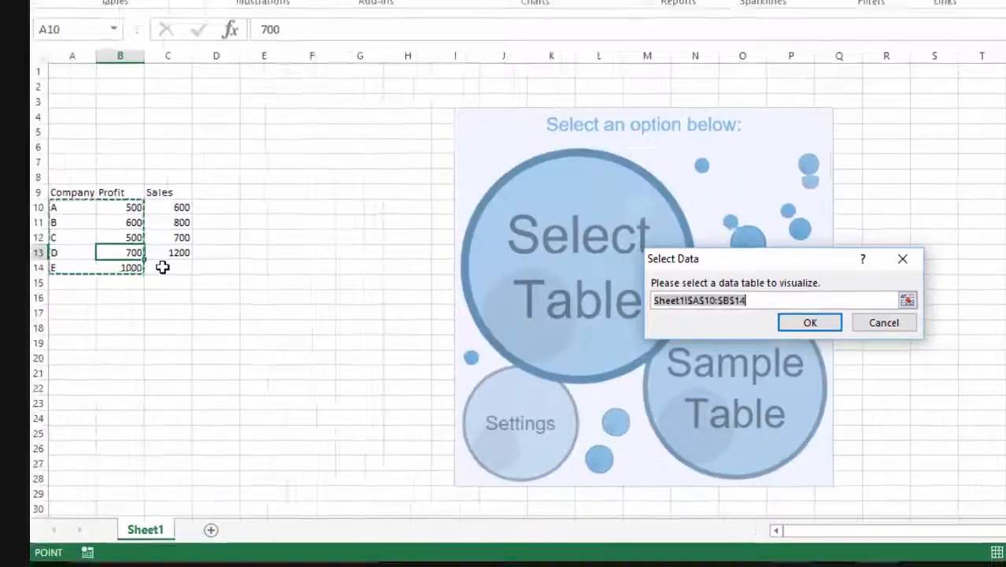
pyautogui.click(168, 268)
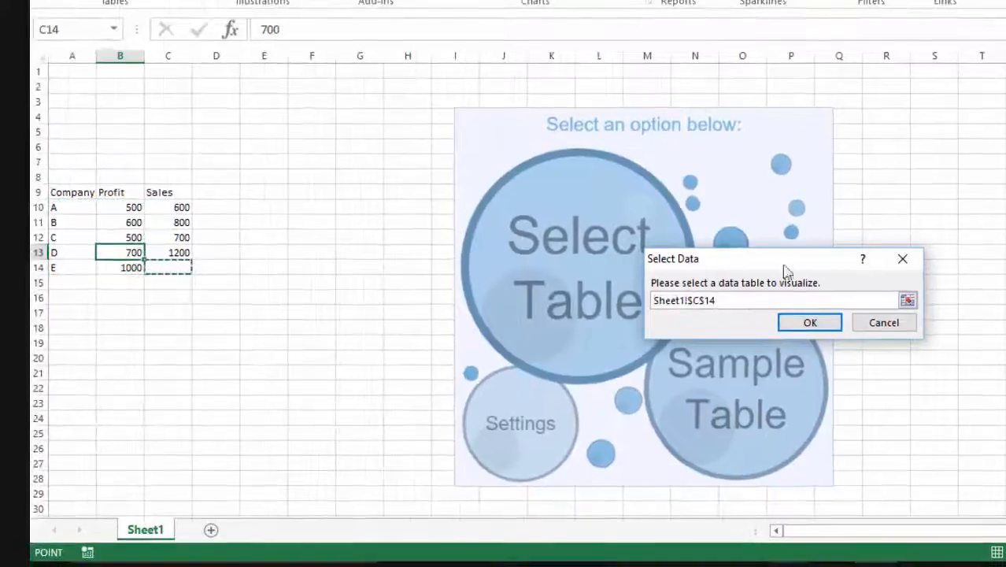
pyautogui.click(863, 323)
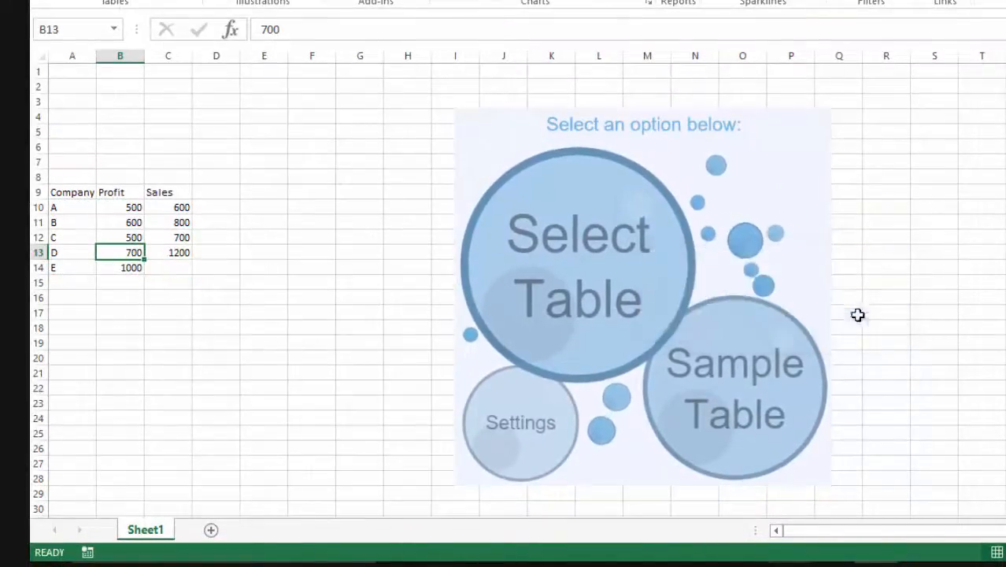
# Step: Enter 2000 as company E's sales in C14 and clear the Sales header in C9
pyautogui.click(168, 266)
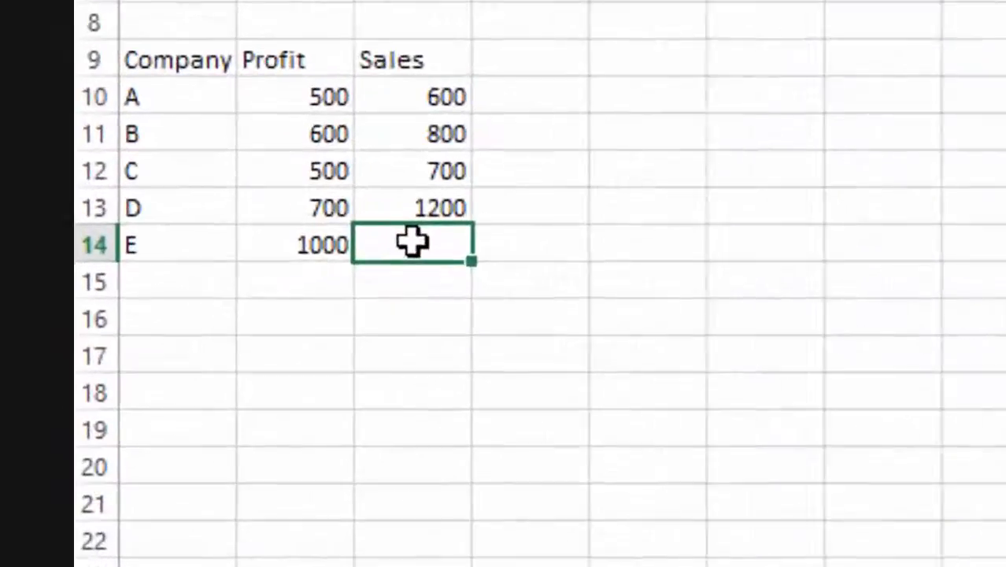
pyautogui.write('20')
pyautogui.write('00')
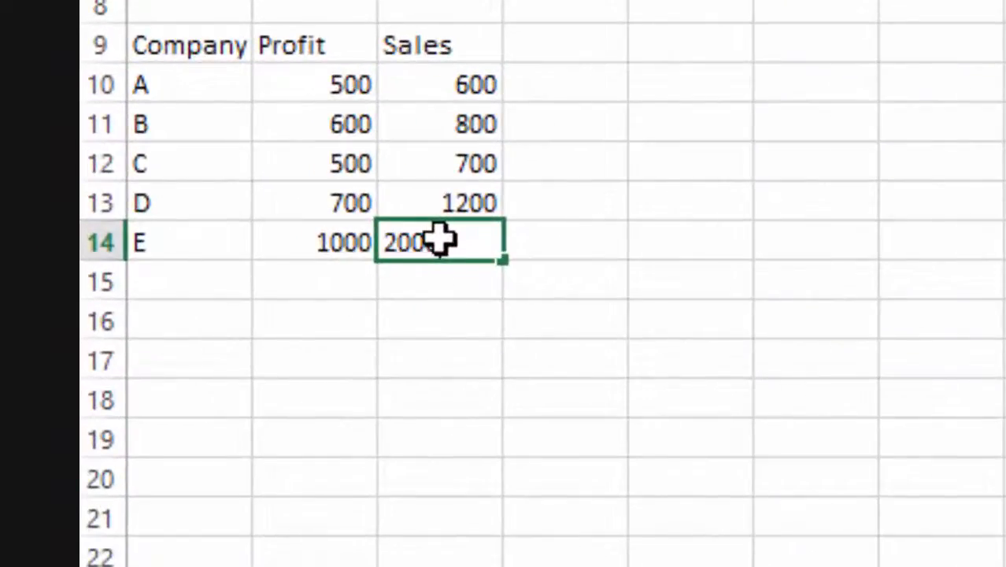
pyautogui.press('Return')
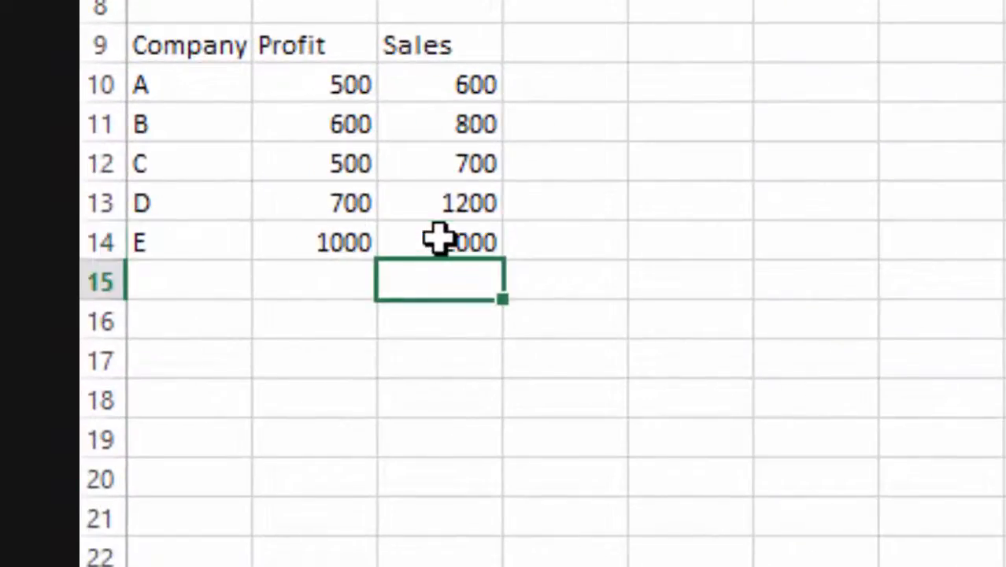
pyautogui.click(415, 33)
pyautogui.press('Delete')
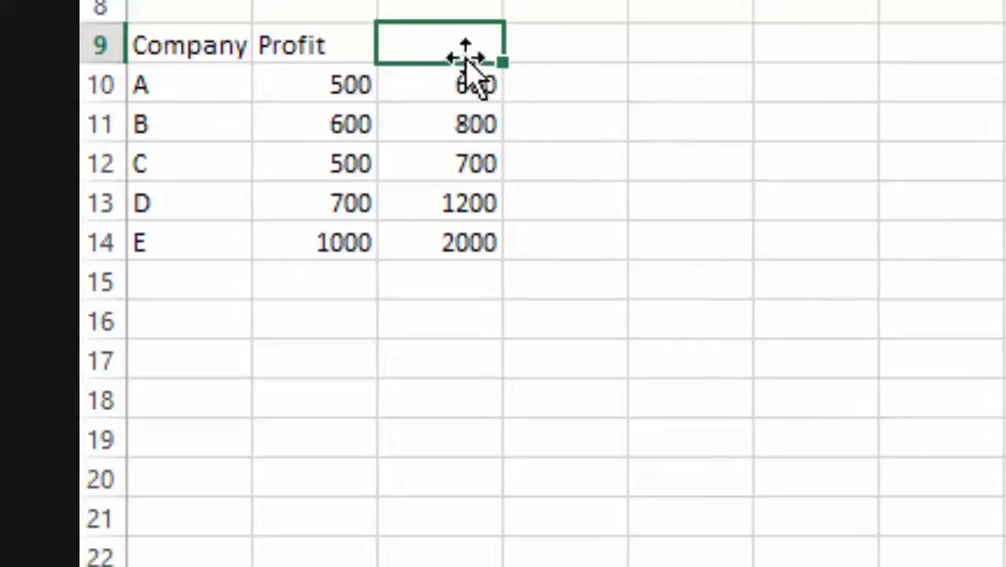
pyautogui.moveTo(463, 56); pyautogui.dragTo(477, 225)
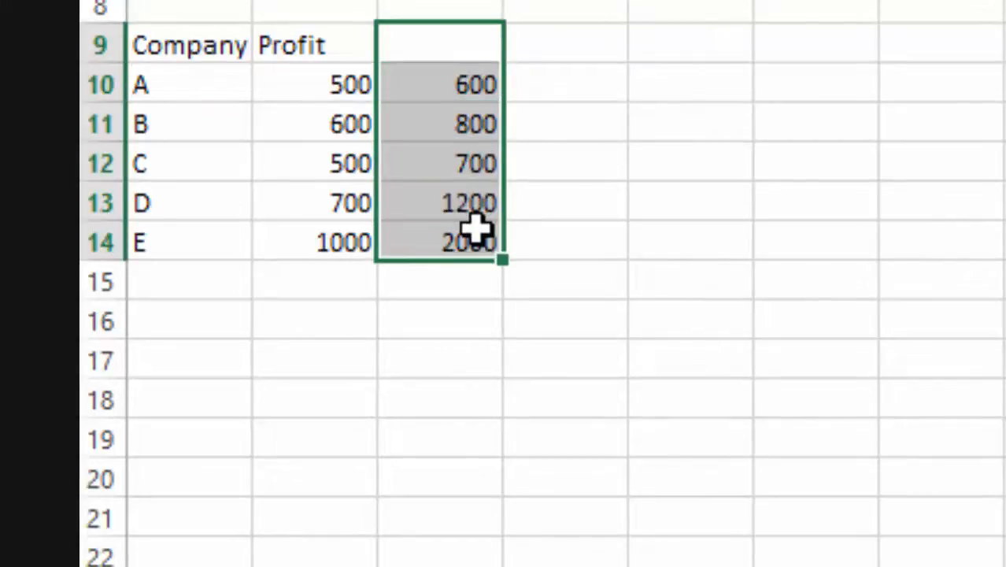
pyautogui.click(667, 127)
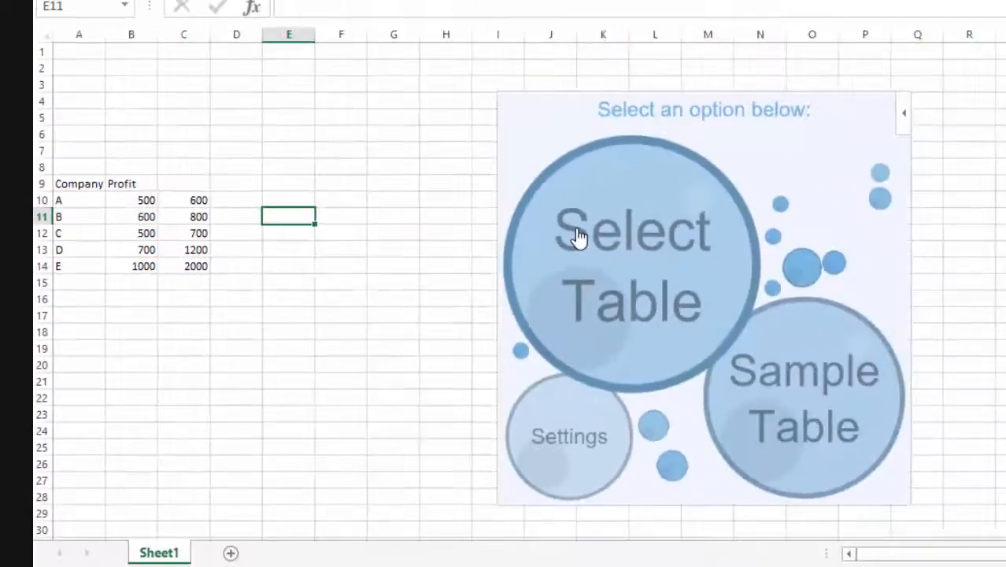
# Step: Set the bubble add-in's data table to A10:C14 so the third column is included in the chart
pyautogui.click(577, 236)
pyautogui.moveTo(90, 199); pyautogui.dragTo(188, 265)
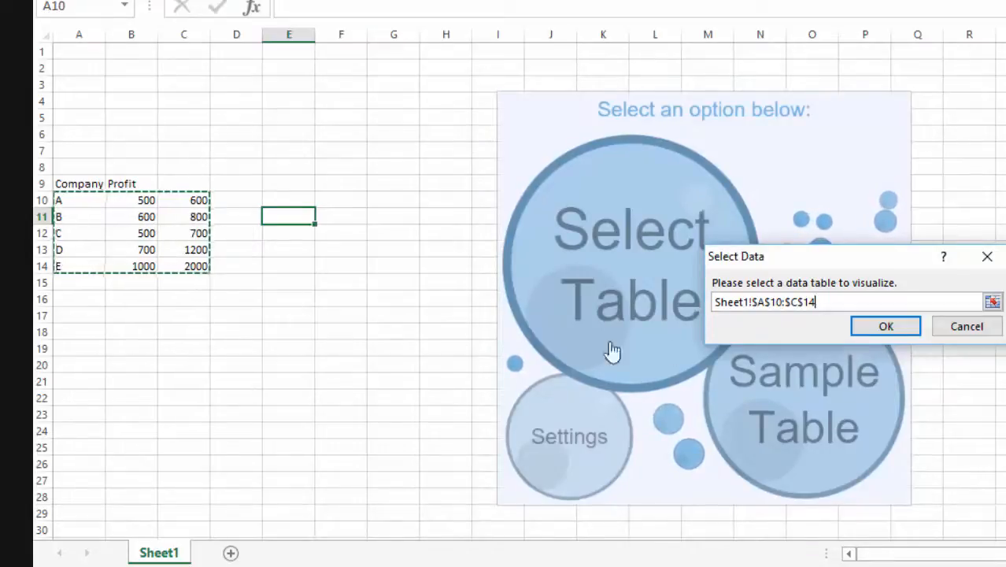
pyautogui.click(863, 328)
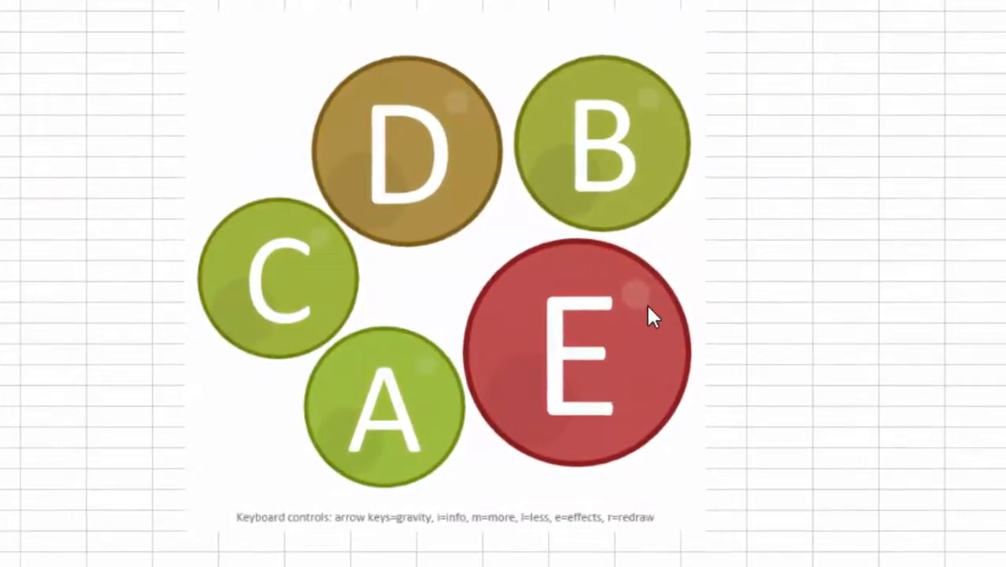
# Step: Compare the size and color details of the bubbles with the second and third data columns in the worksheet
pyautogui.click(648, 308)
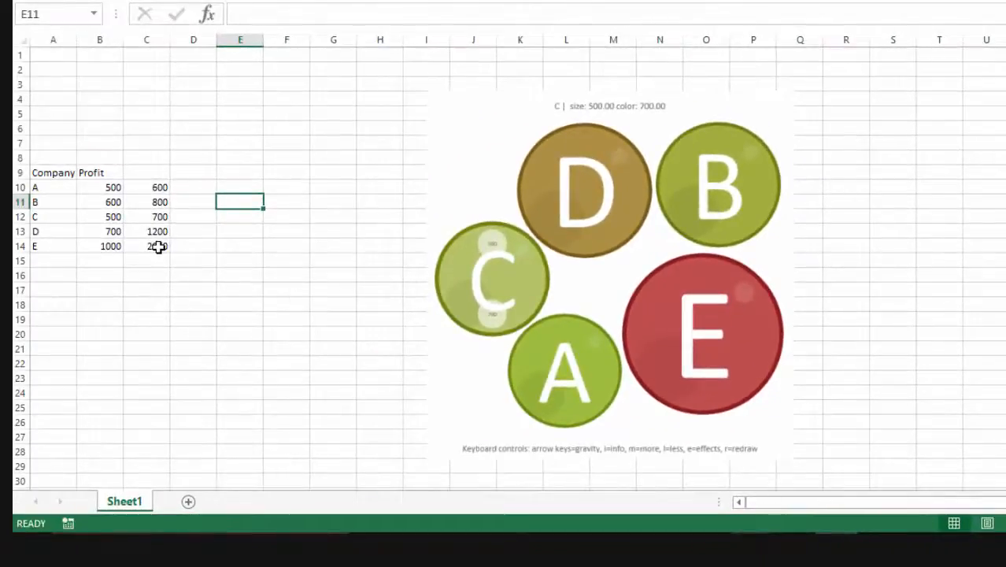
pyautogui.click(159, 246)
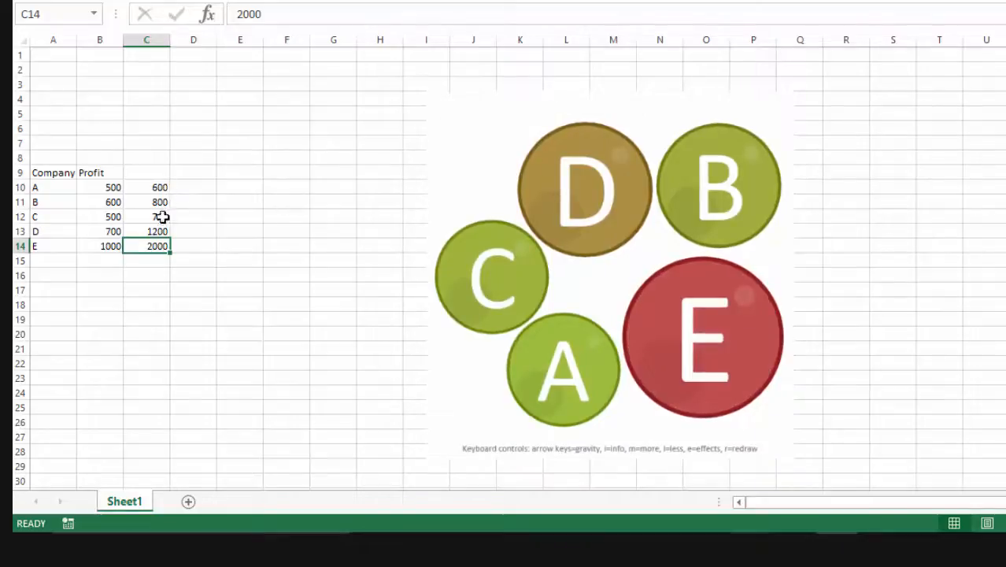
pyautogui.moveTo(492, 277)
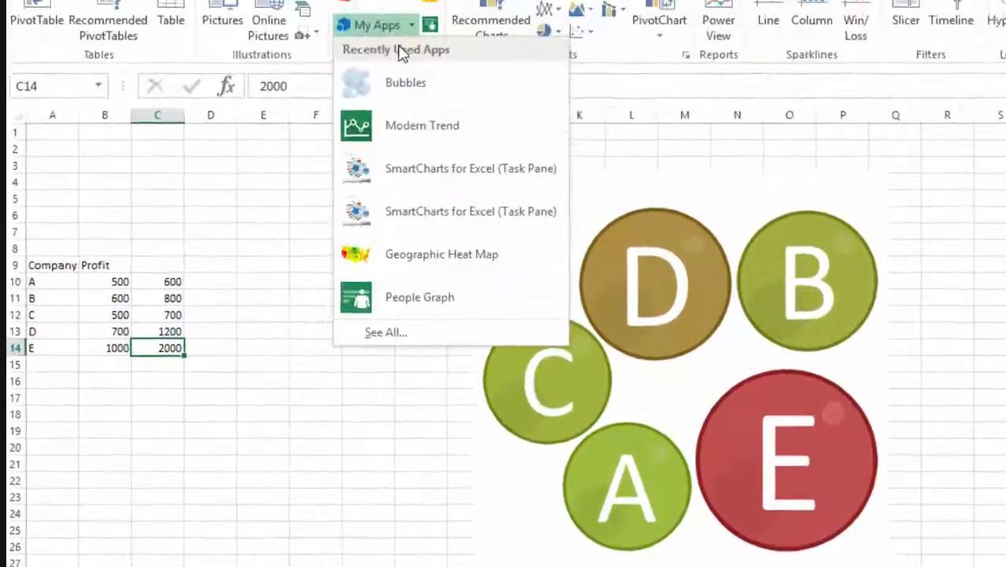
# Step: Find People Graph among the Editor's Picks in the Office Store and add it to the worksheet
pyautogui.click(425, 93)
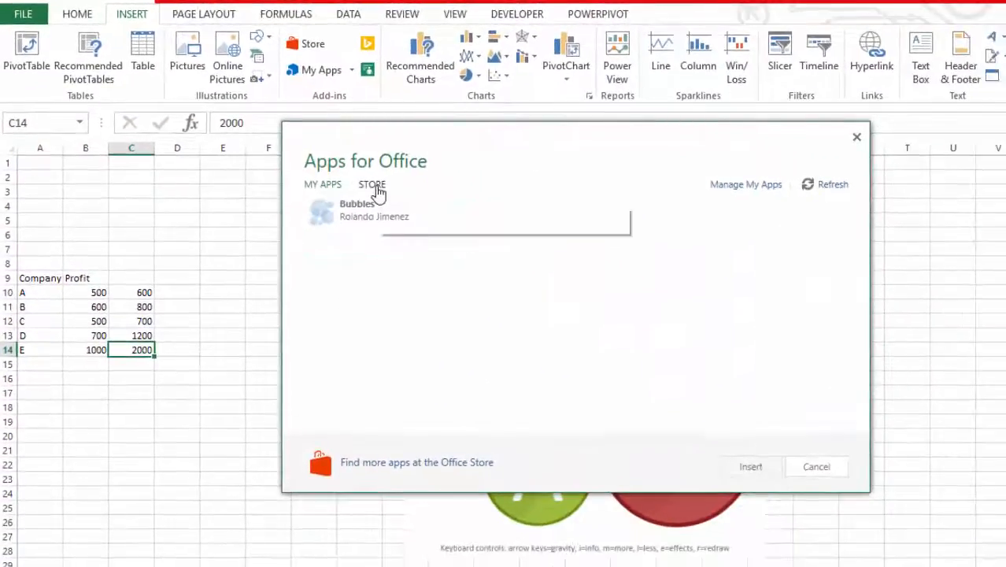
pyautogui.click(373, 186)
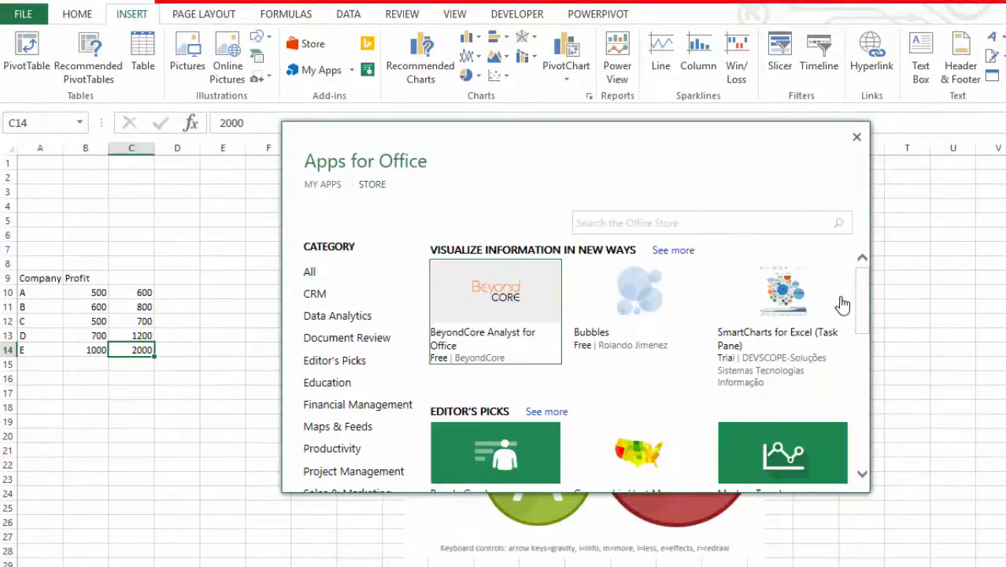
pyautogui.scroll(-3, 860, 311)
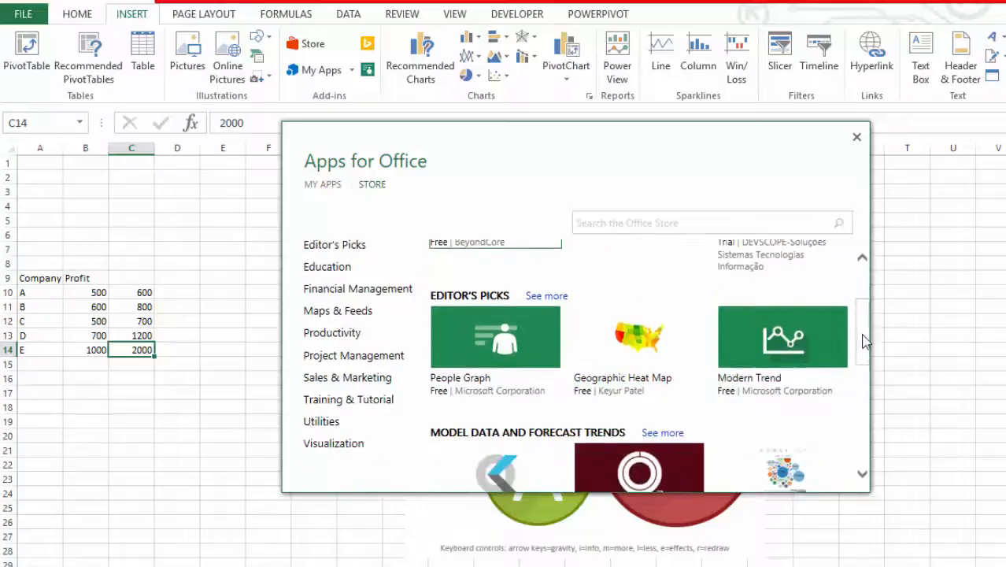
pyautogui.click(504, 315)
pyautogui.click(733, 432)
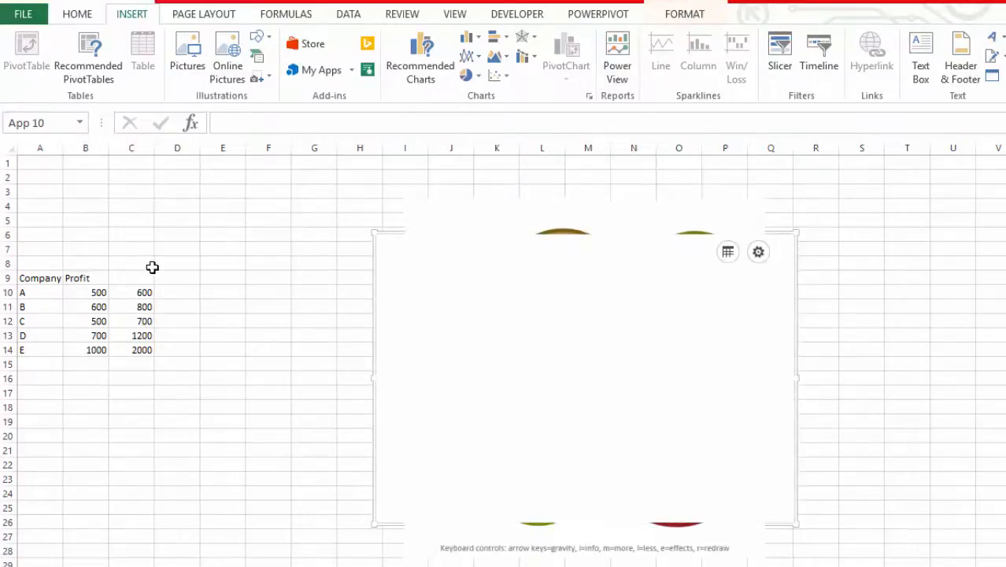
# Step: Rename the header in B9 to "Employee strength" and fit column B's width to its contents
pyautogui.click(76, 277)
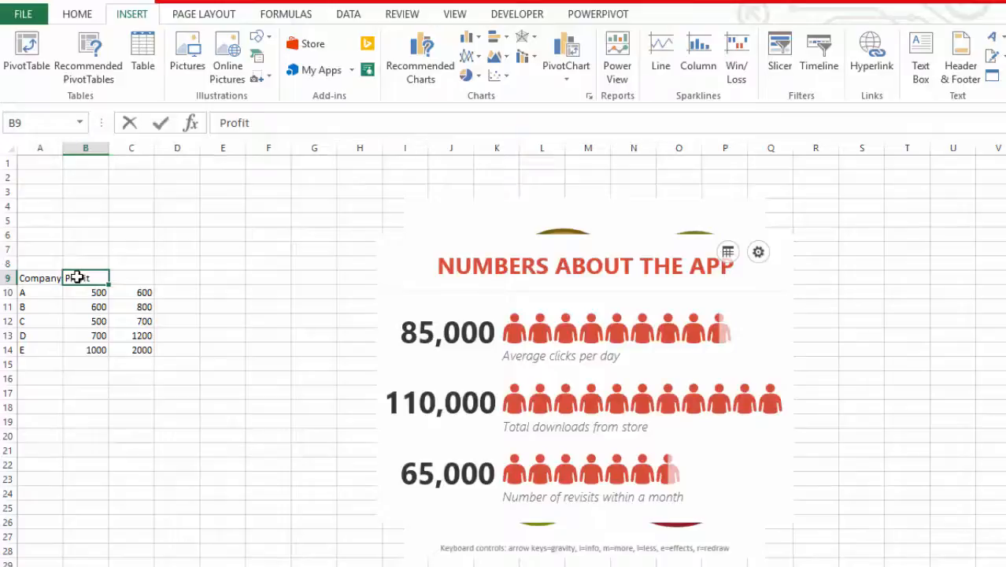
pyautogui.write('Employee strength')
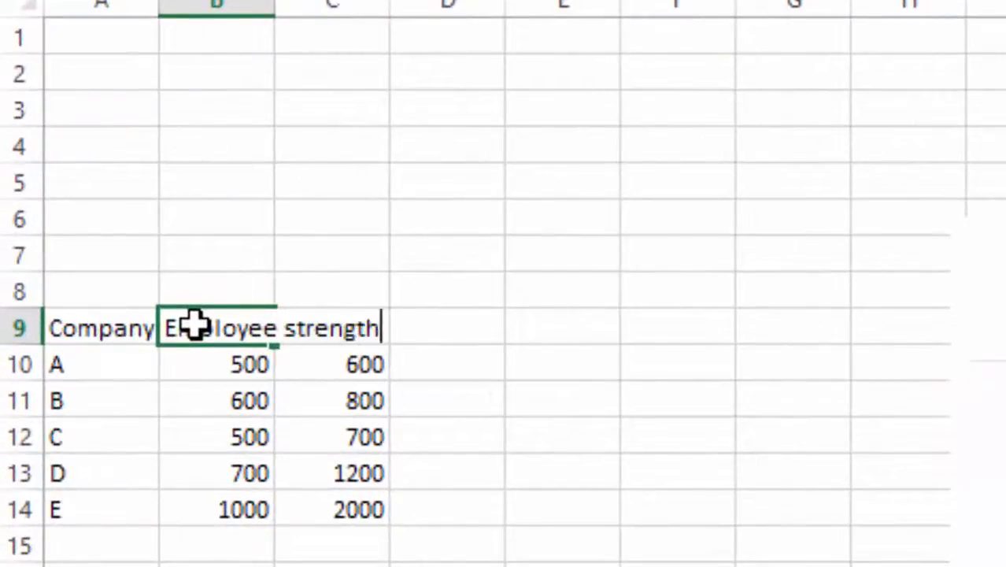
pyautogui.press('Return')
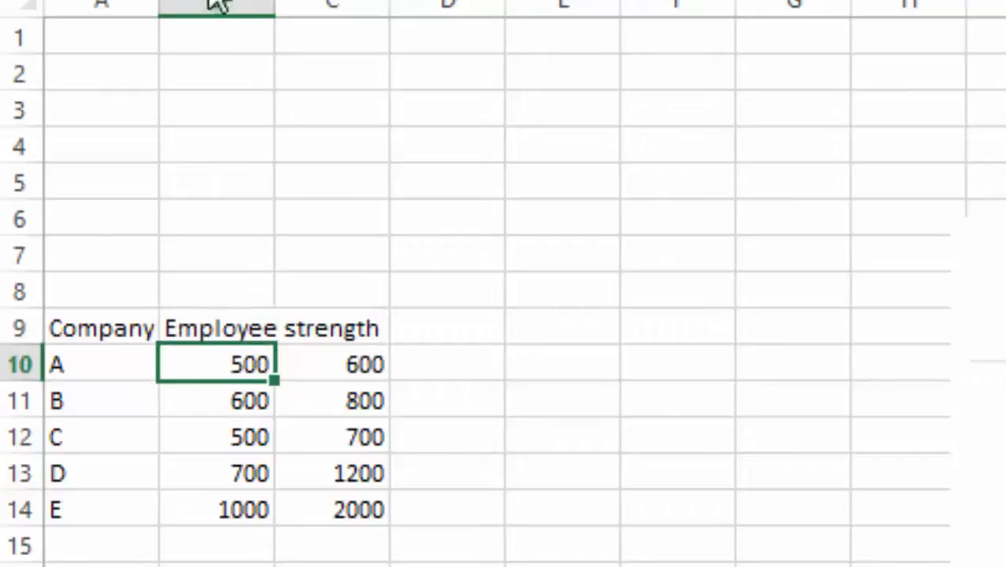
pyautogui.doubleClick(276, 6)
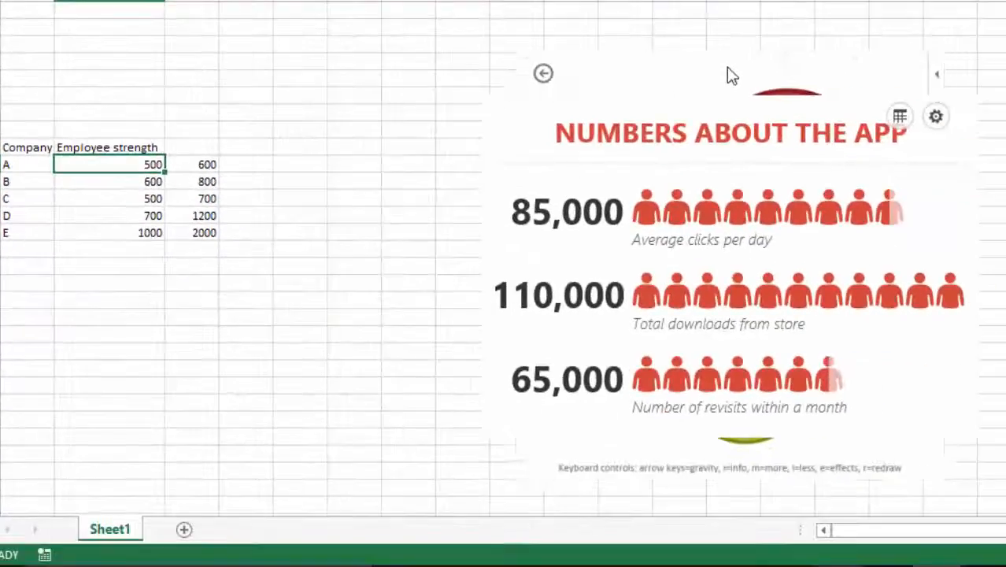
# Step: Delete the bubble chart behind the people graph and select the people graph object
pyautogui.click(727, 52)
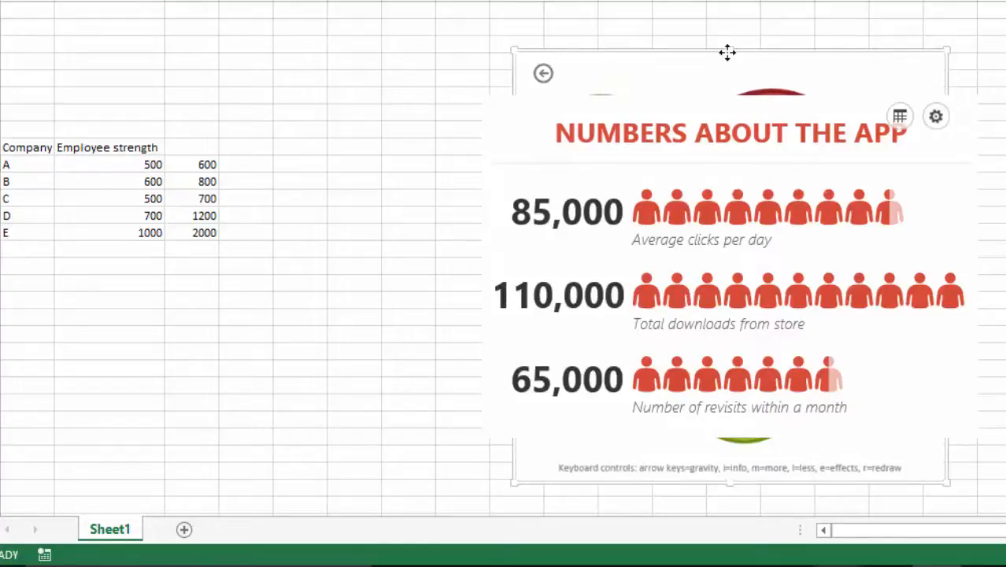
pyautogui.press('Escape')
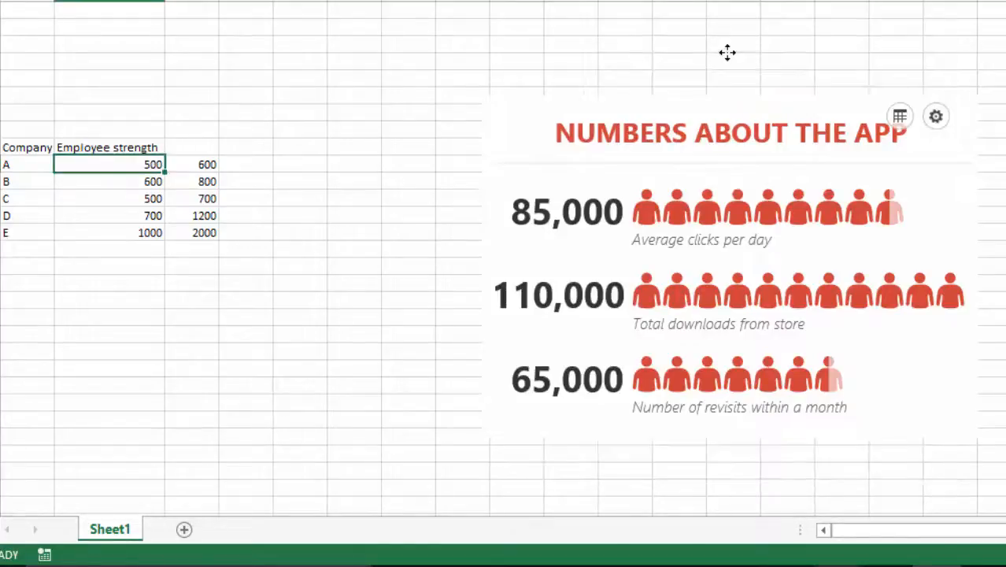
pyautogui.click(729, 99)
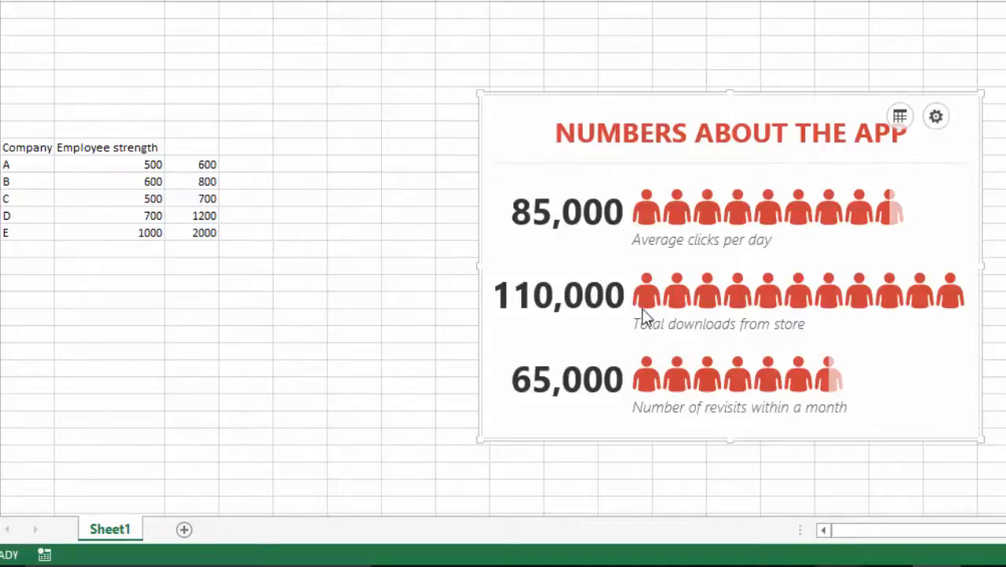
# Step: Set A10:B14 as the people graph's data and create the chart from it
pyautogui.click(908, 126)
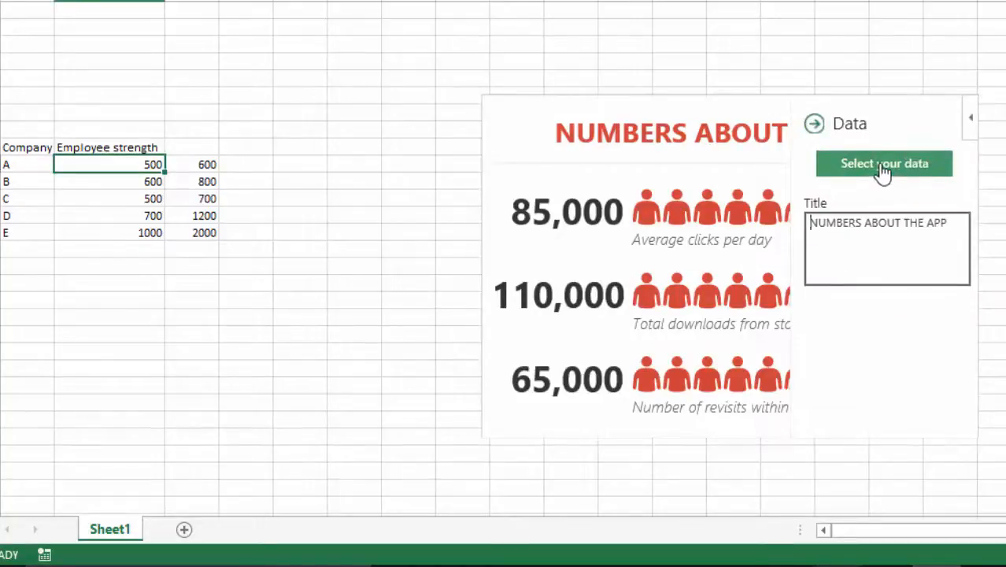
pyautogui.click(884, 166)
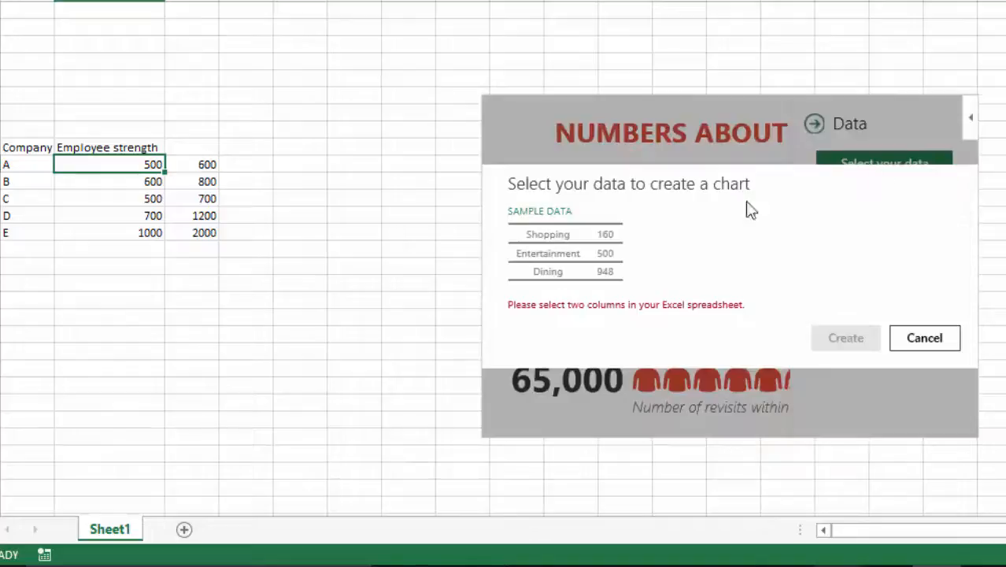
pyautogui.click(17, 163)
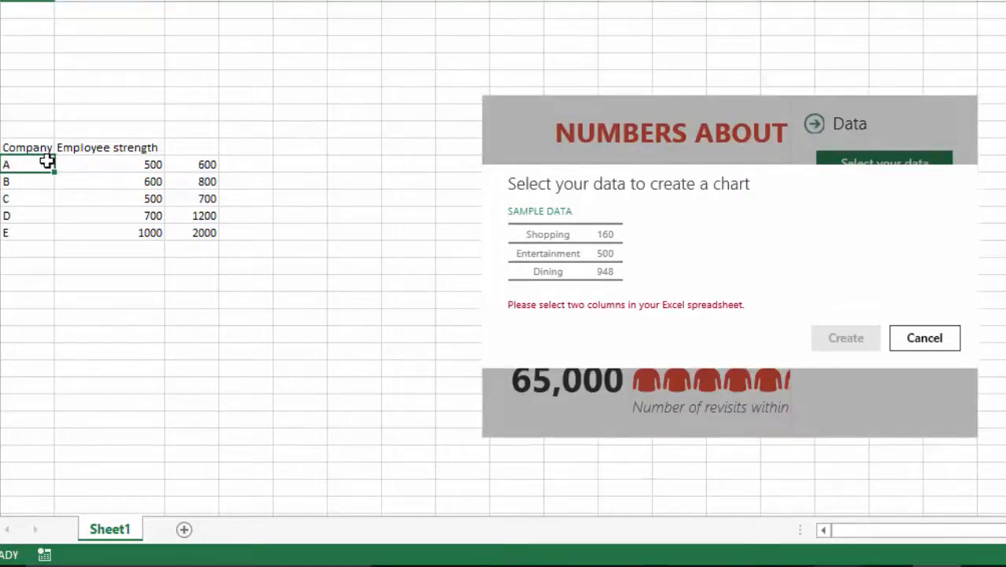
pyautogui.moveTo(45, 164); pyautogui.dragTo(106, 231)
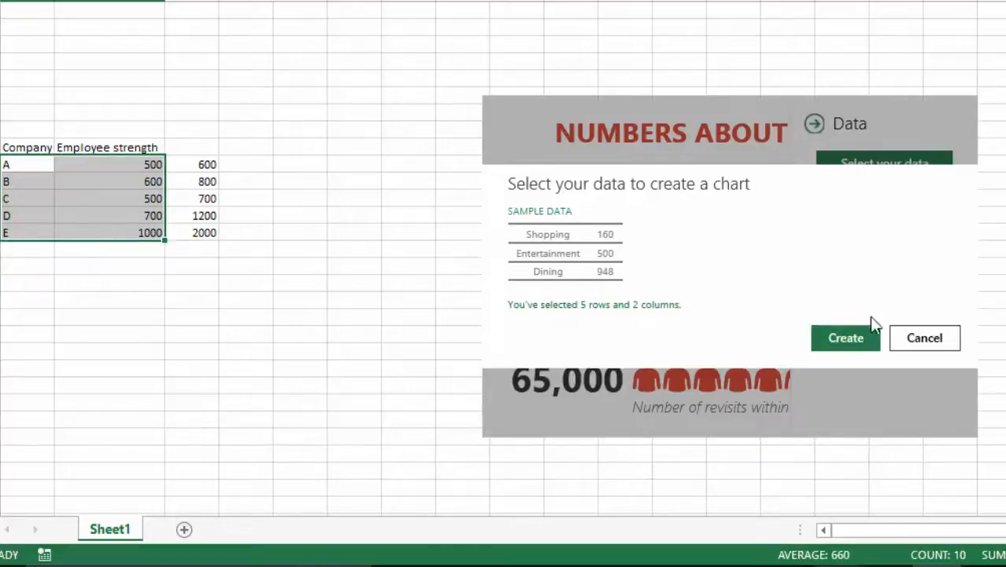
pyautogui.click(850, 339)
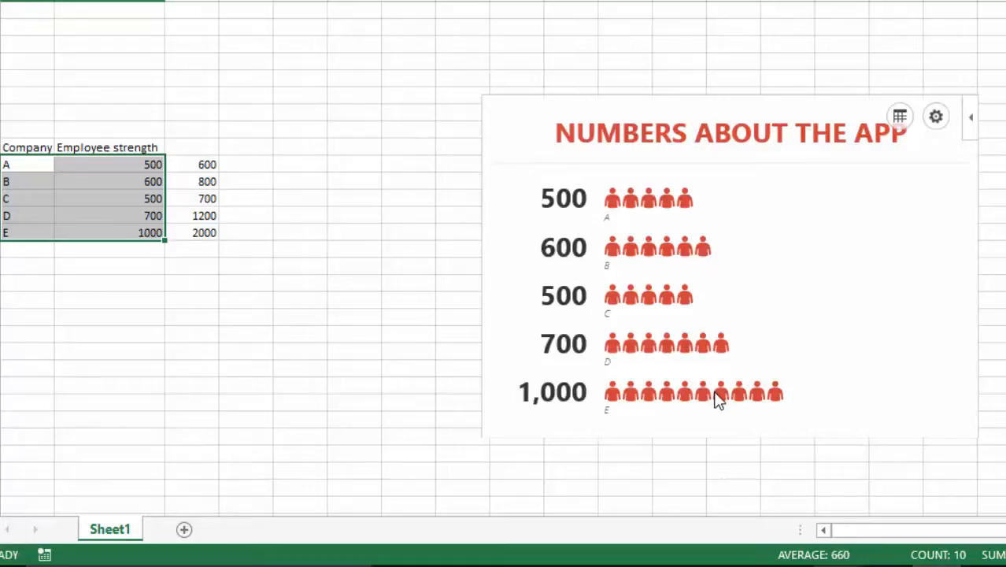
# Step: Apply the striped type with blue figures to the people graph and select company D's value in B13
pyautogui.click(936, 118)
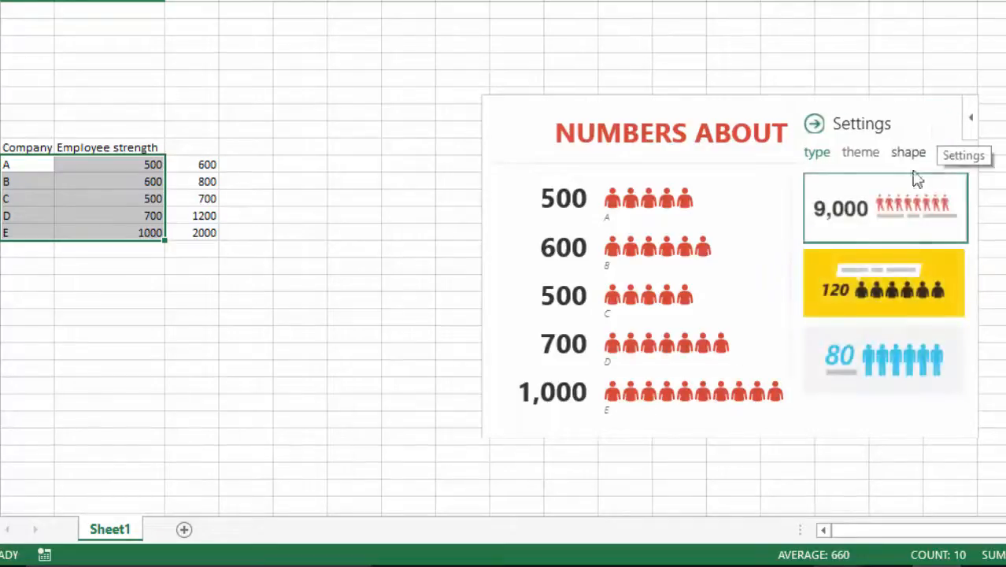
pyautogui.click(888, 291)
pyautogui.click(884, 356)
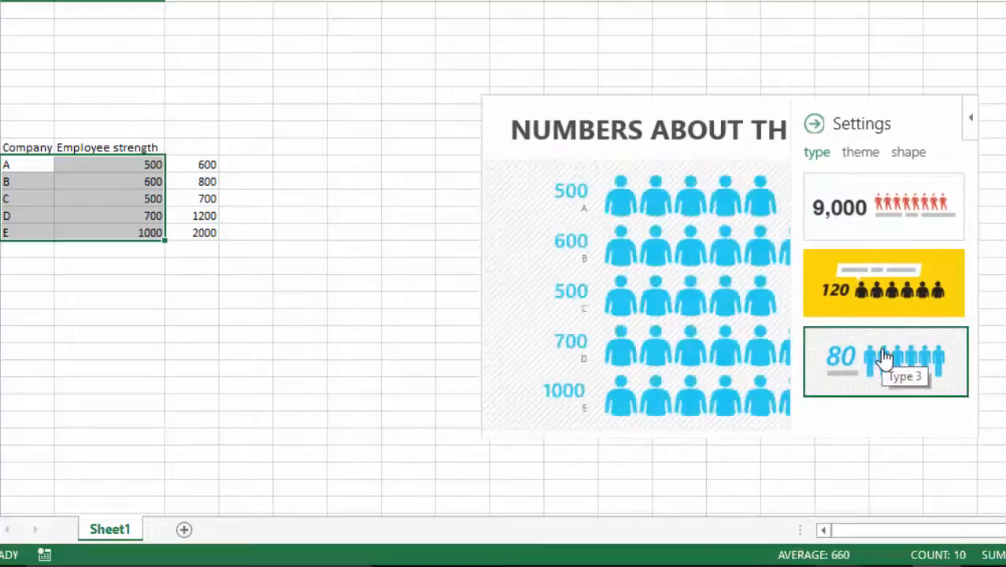
pyautogui.click(152, 208)
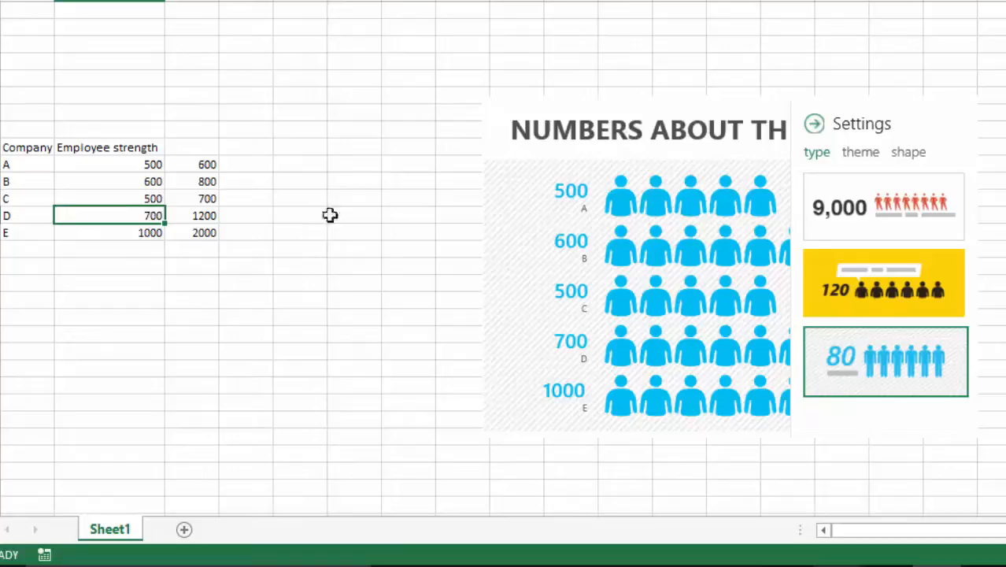
pyautogui.scroll(2, 723, 160)
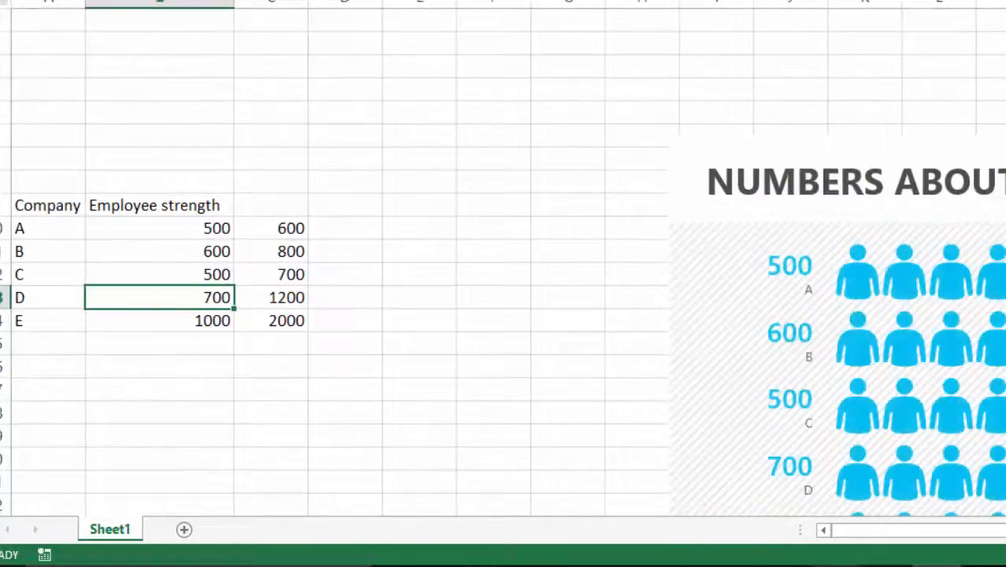
pyautogui.scroll(-2, 719, 434)
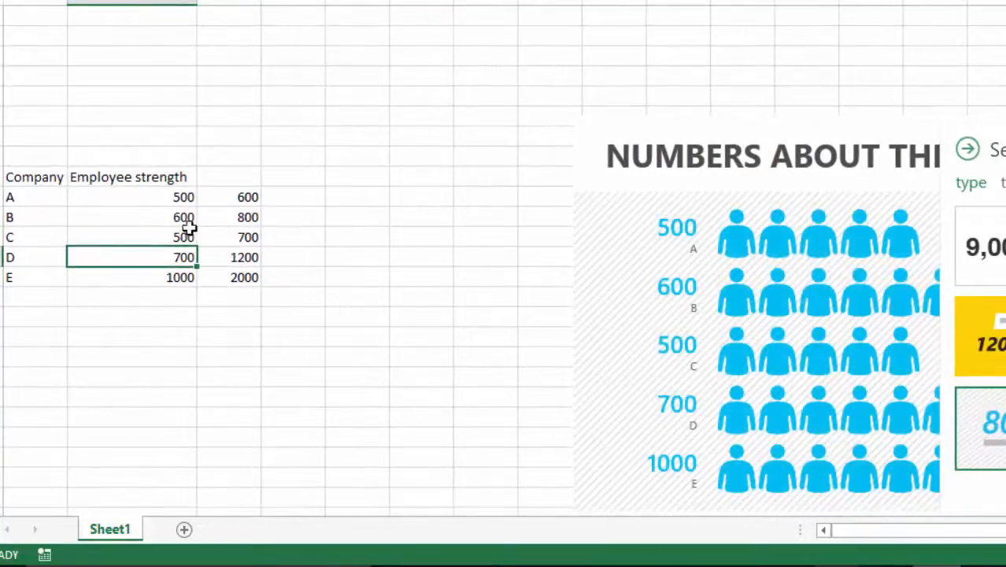
# Step: Set the employee strength of company A to 100 and company B to 200, closing the people graph's settings pane
pyautogui.click(172, 194)
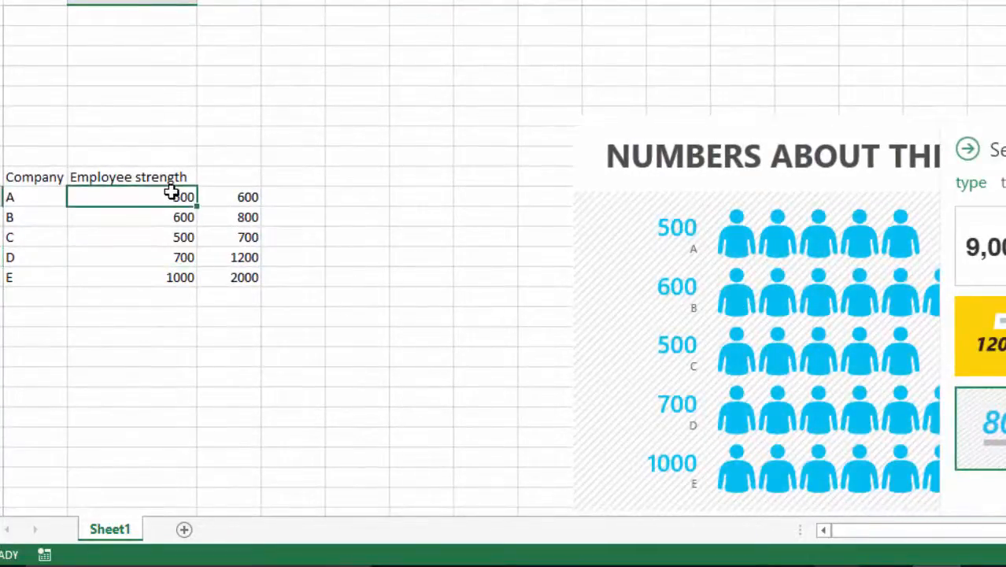
pyautogui.write('100')
pyautogui.press('Return')
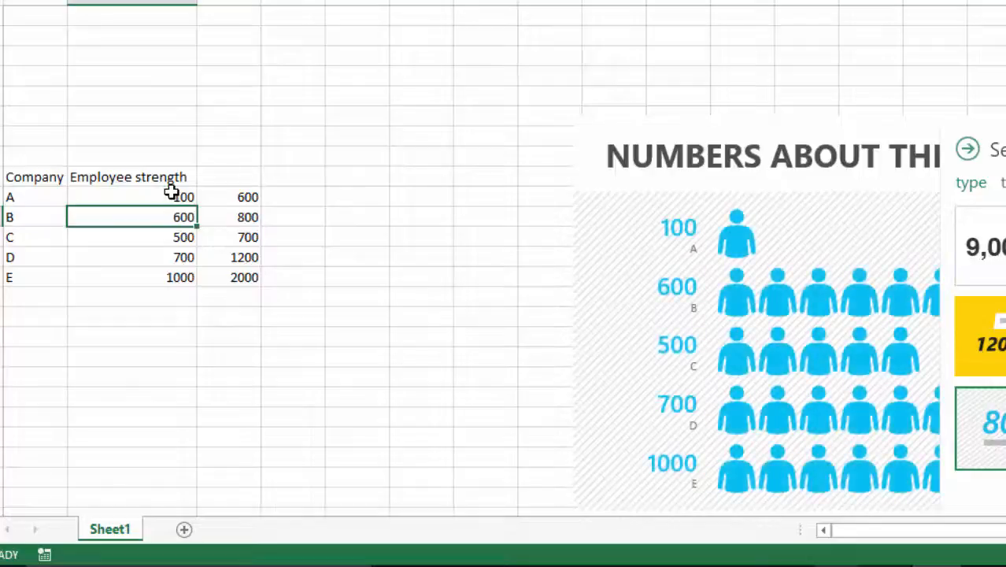
pyautogui.click(968, 150)
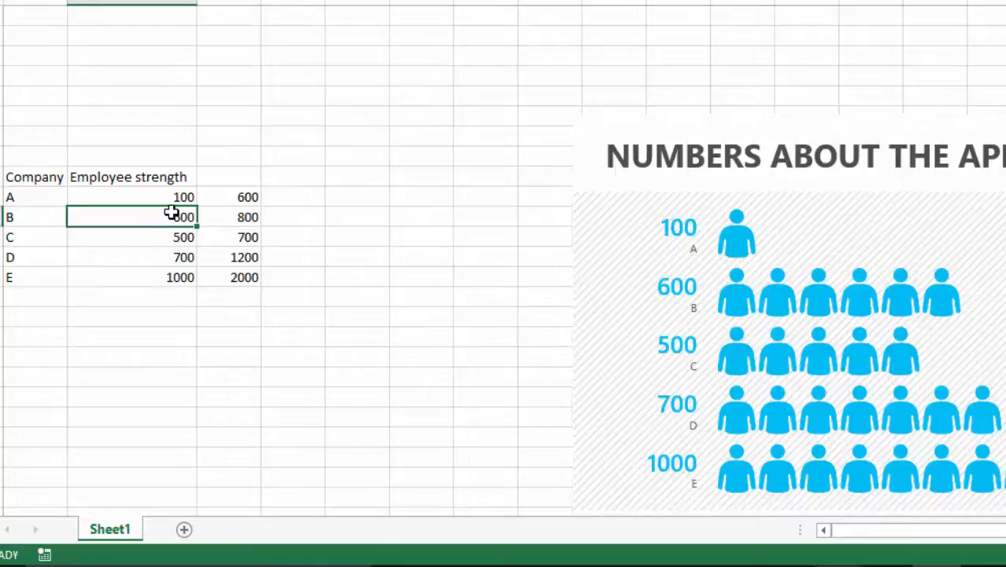
pyautogui.write('200')
pyautogui.press('Return')
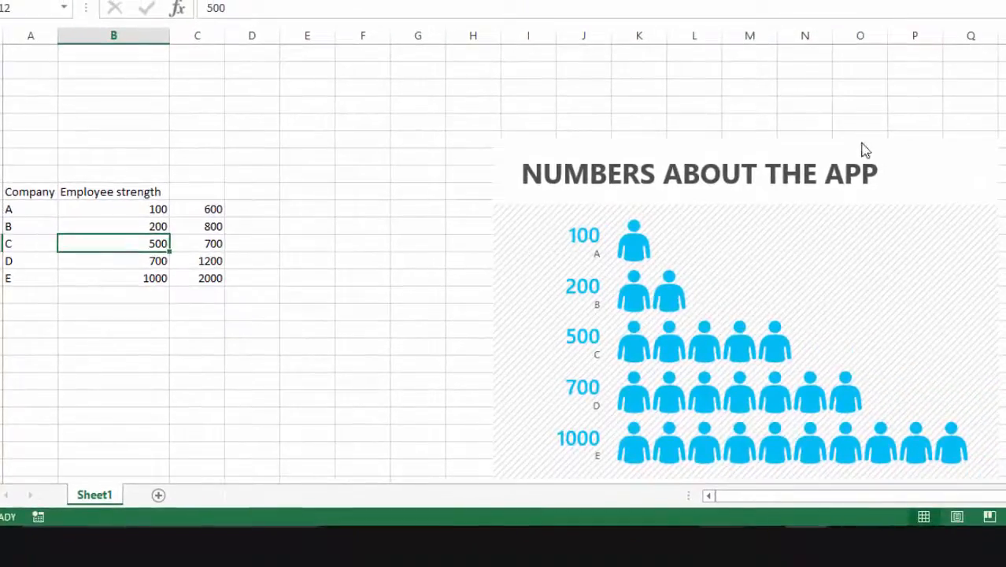
# Step: Select the people graph object and delete it from the sheet
pyautogui.click(979, 124)
pyautogui.moveTo(862, 141); pyautogui.dragTo(786, 69)
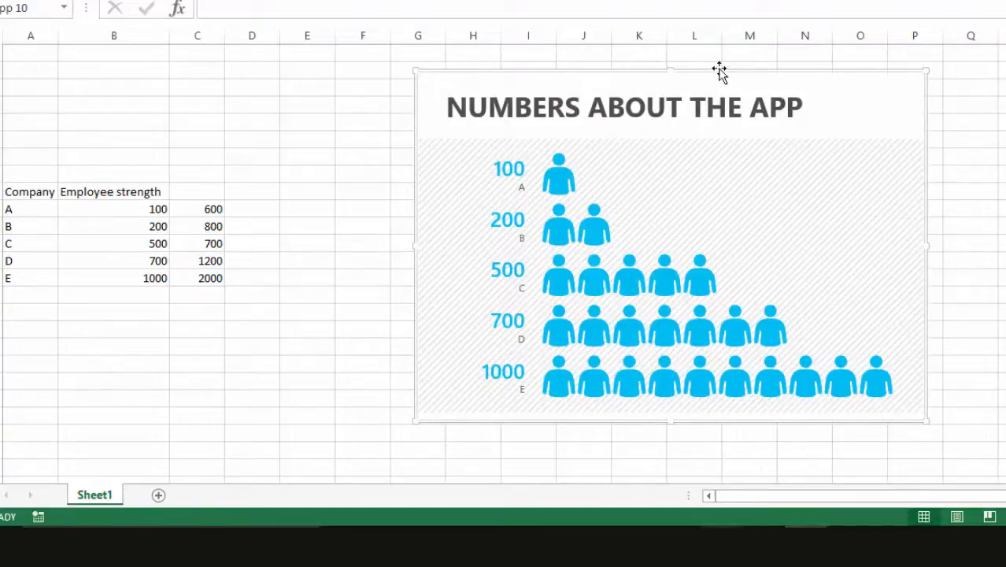
pyautogui.press('Delete')
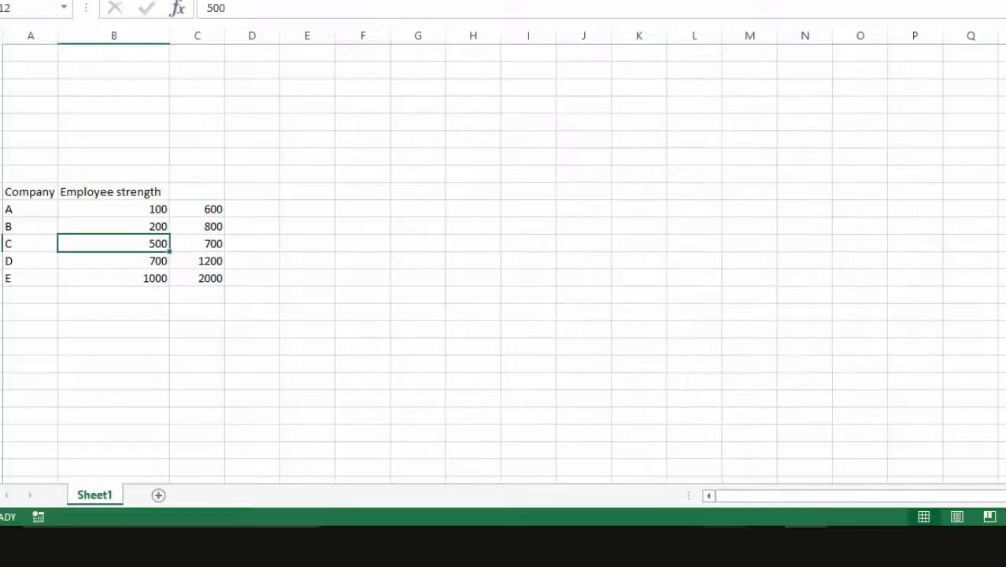
# Step: Add the Modern Trend app from the Office Store's Editor's Picks, trusting it to work with the workbook data
pyautogui.click(307, 1)
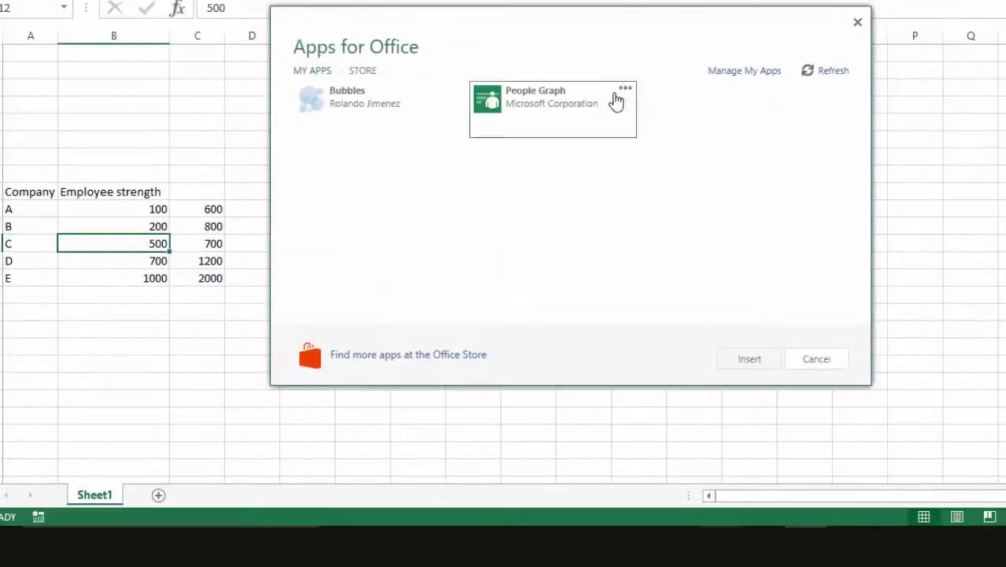
pyautogui.click(363, 72)
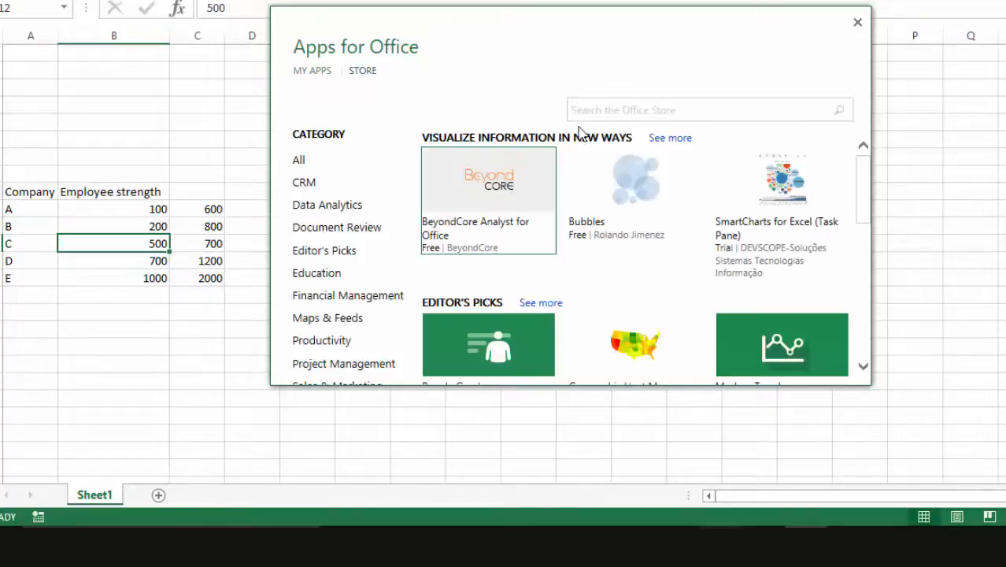
pyautogui.moveTo(865, 177); pyautogui.dragTo(865, 223)
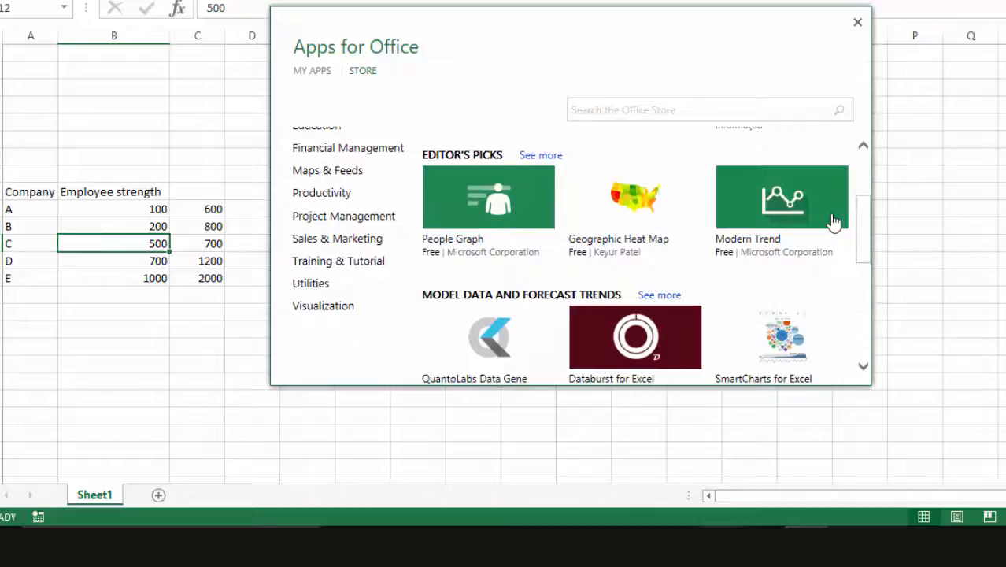
pyautogui.click(833, 222)
pyautogui.click(741, 332)
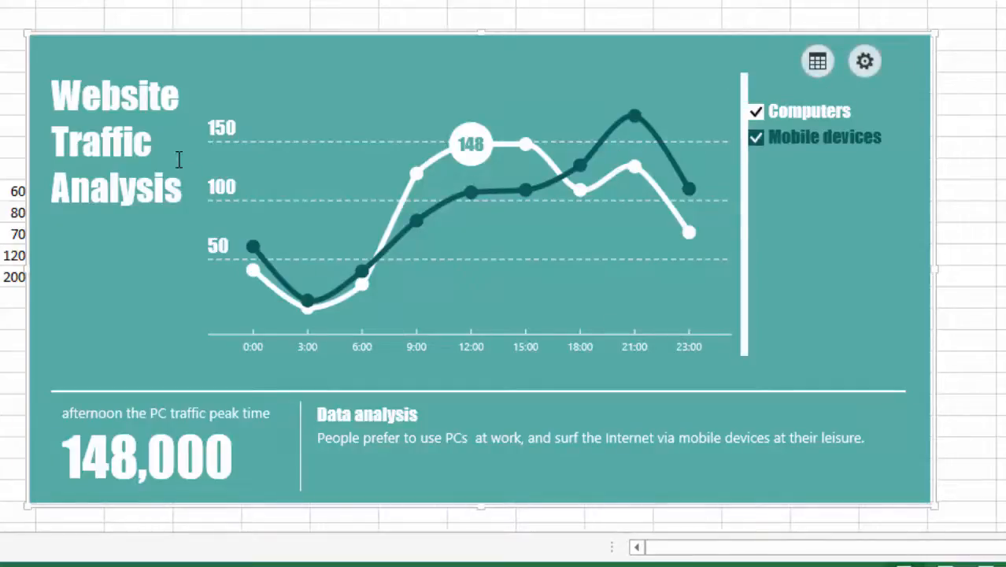
# Step: Set A10:C14 as the Modern Trend chart's data and create the chart from it
pyautogui.click(813, 69)
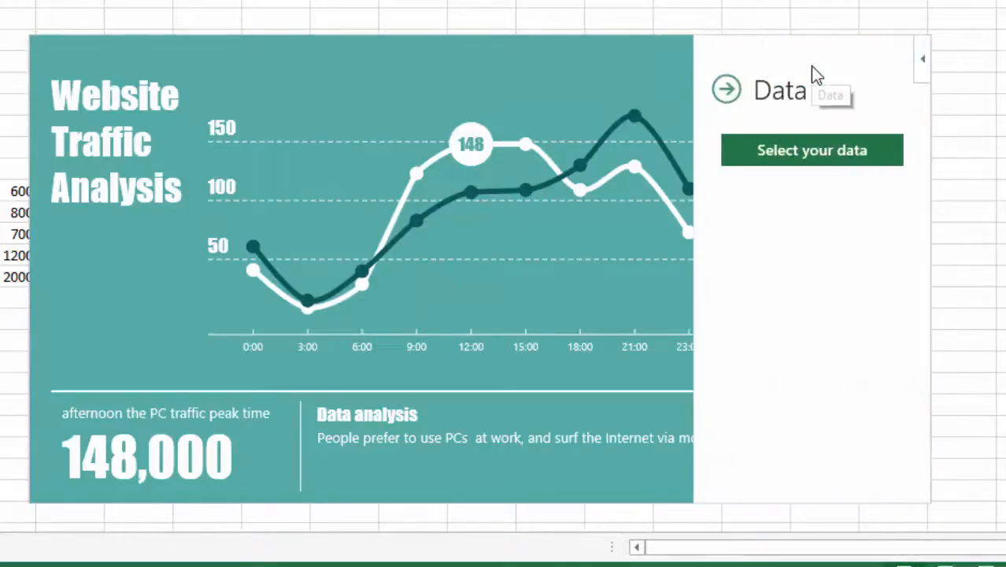
pyautogui.click(792, 157)
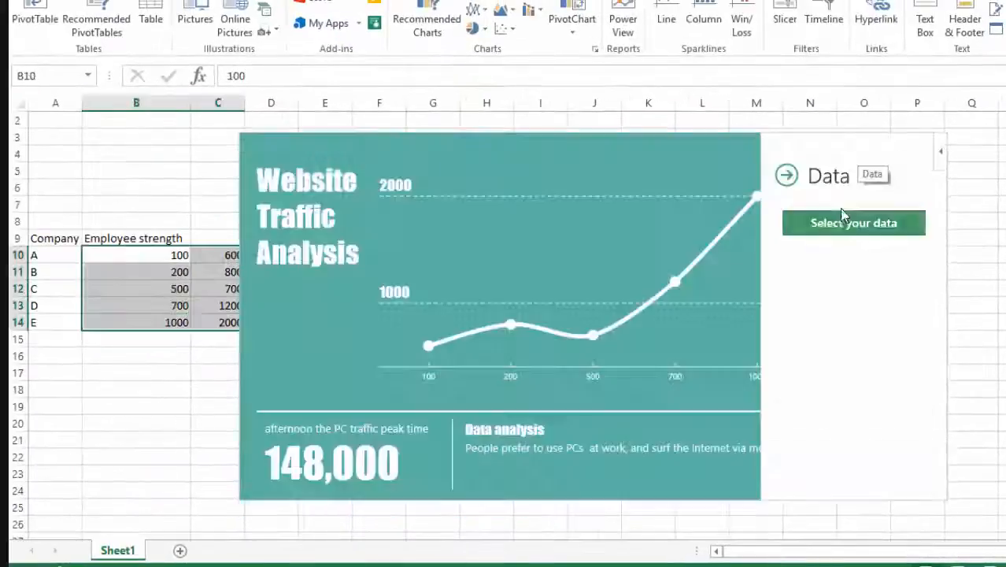
pyautogui.click(831, 227)
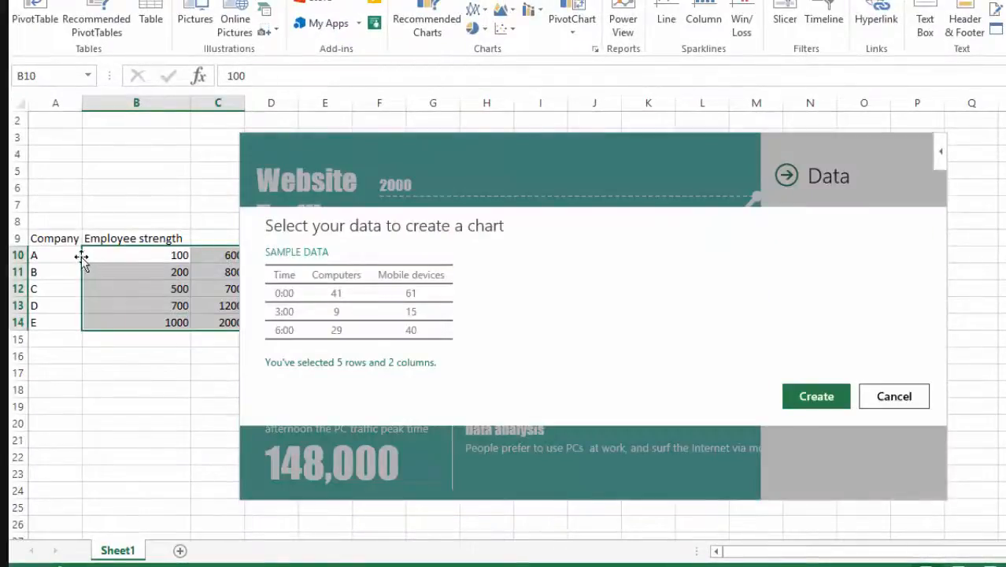
pyautogui.moveTo(68, 254); pyautogui.dragTo(199, 327)
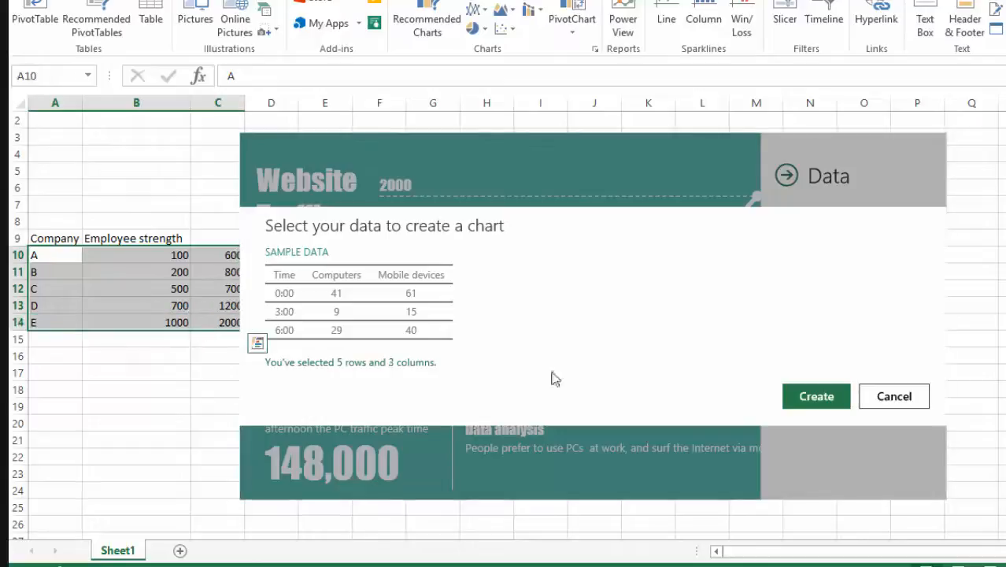
pyautogui.click(819, 397)
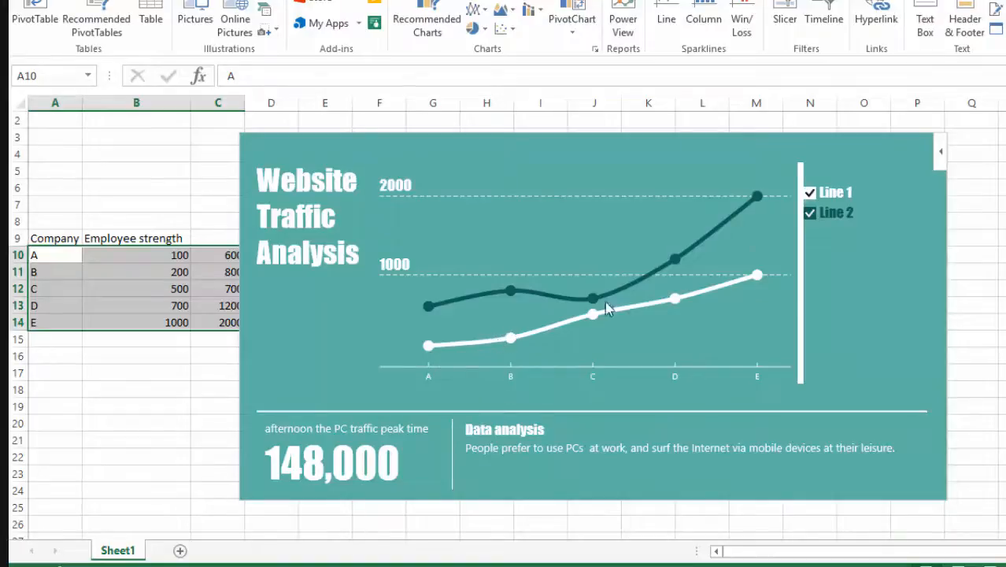
# Step: Rename the trend chart's Line 1 legend label as "employee strength"
pyautogui.click(839, 196)
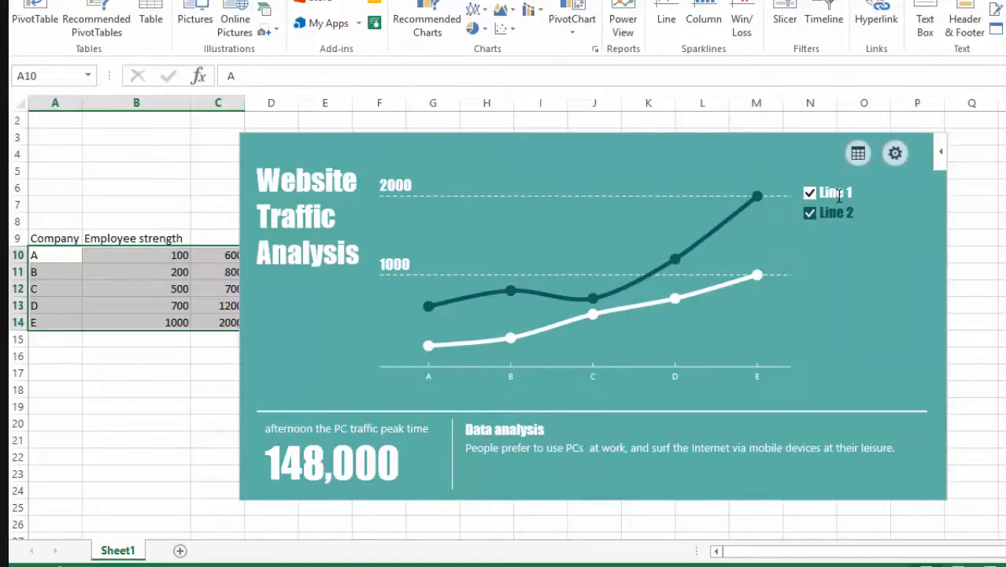
pyautogui.press('BackSpace')
pyautogui.press('BackSpace')
pyautogui.press('BackSpace')
pyautogui.press('BackSpace')
pyautogui.press('BackSpace')
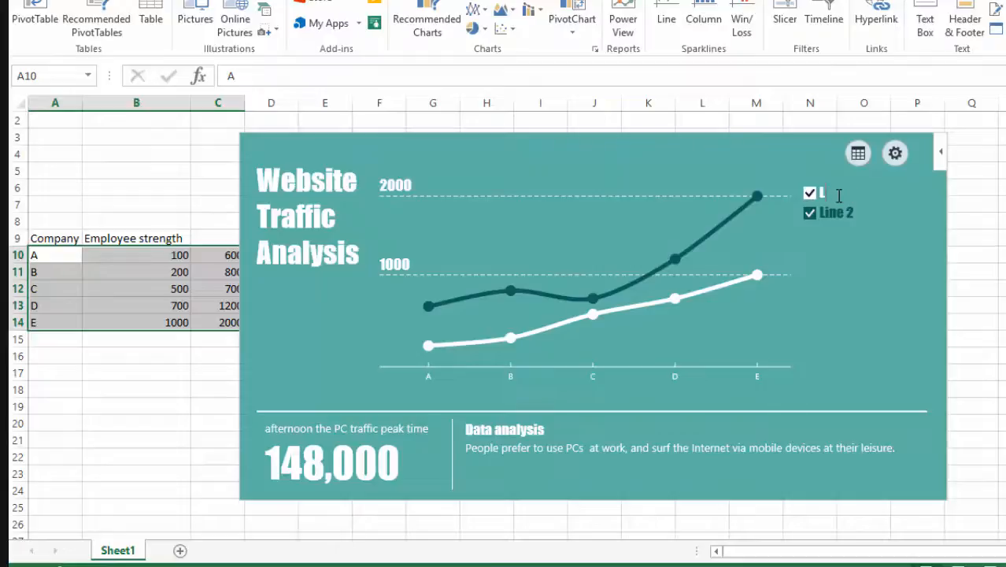
pyautogui.press('BackSpace')
pyautogui.write('employee')
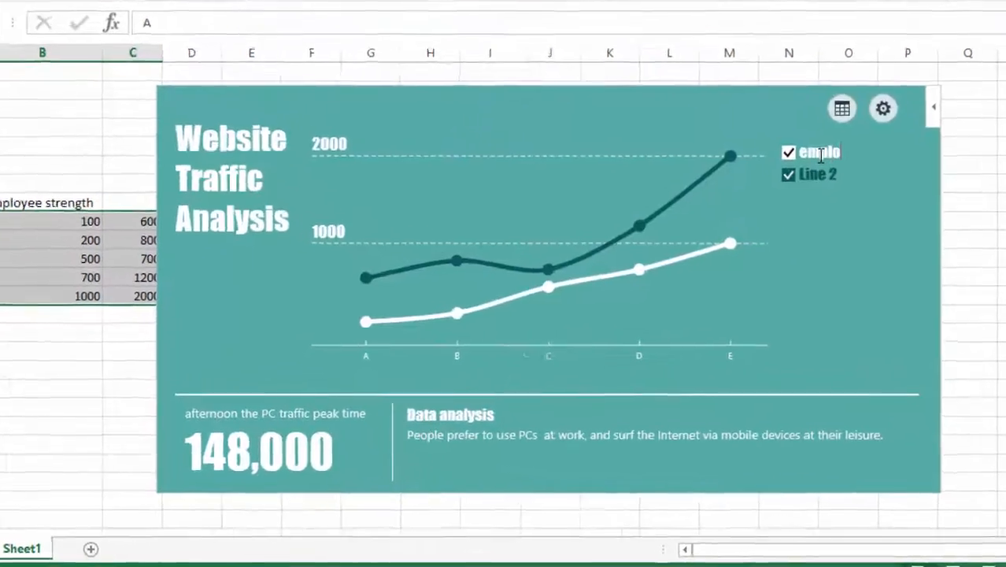
pyautogui.write(' strenght')
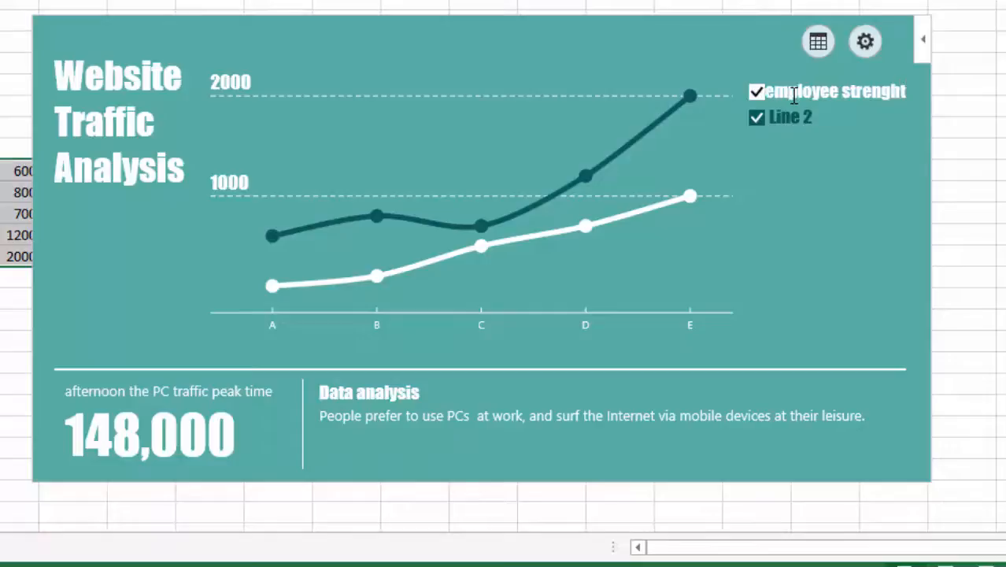
pyautogui.press('BackSpace')
pyautogui.press('BackSpace')
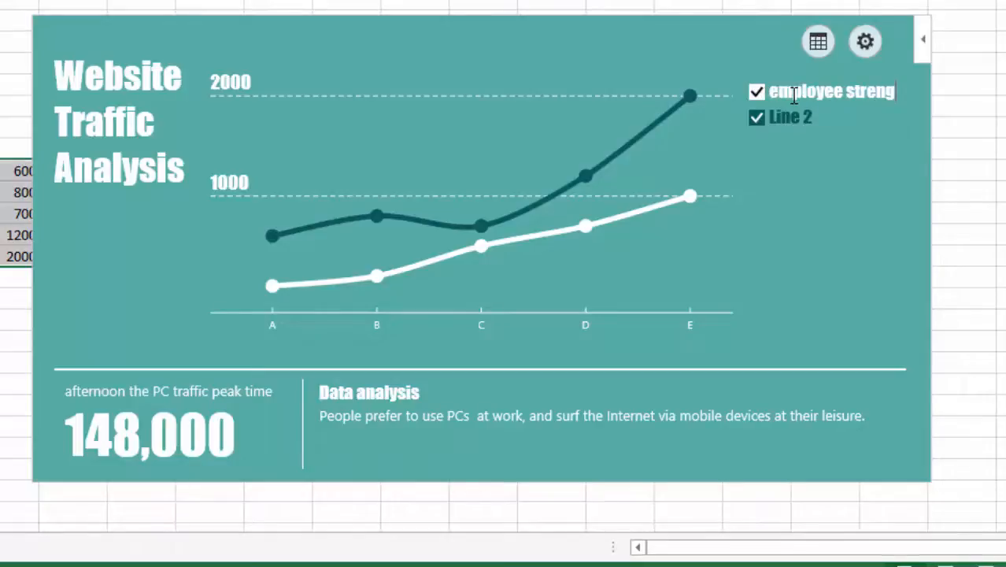
pyautogui.write('th')
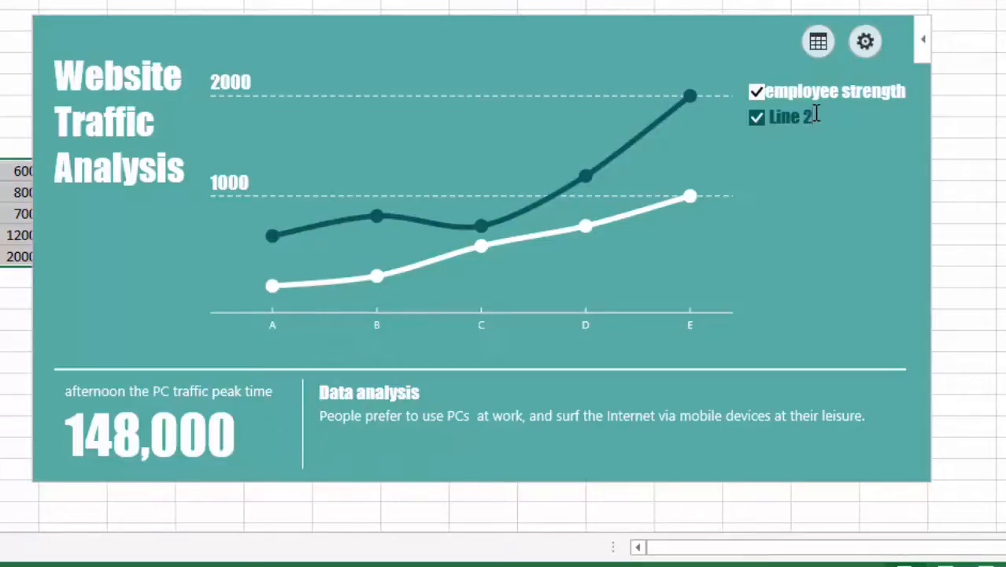
# Step: Rename the trend chart's Line 2 legend label as "profit"
pyautogui.click(817, 114)
pyautogui.press('BackSpace')
pyautogui.press('BackSpace')
pyautogui.press('BackSpace')
pyautogui.press('BackSpace')
pyautogui.press('BackSpace')
pyautogui.press('BackSpace')
pyautogui.write('profit')
pyautogui.click(650, 285)
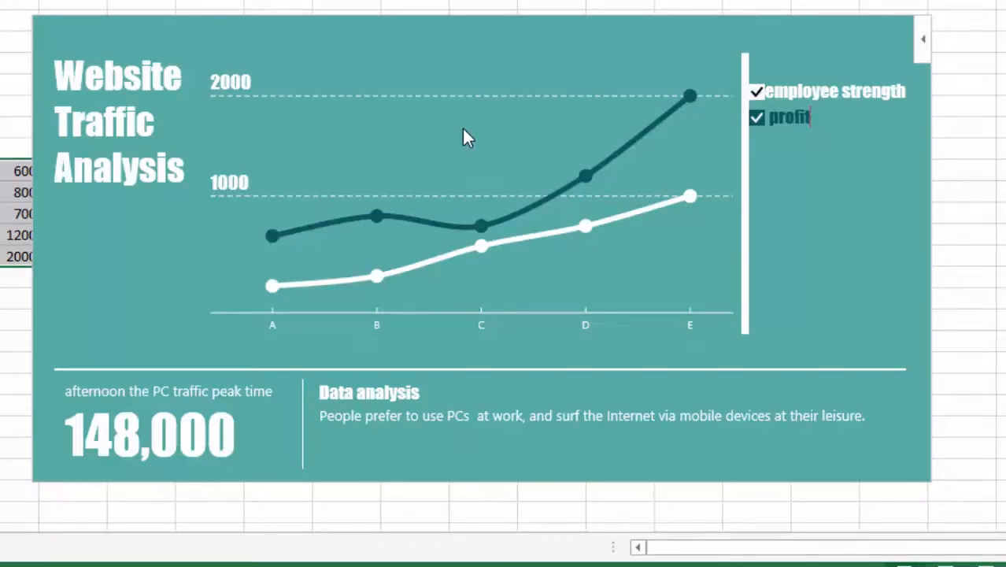
# Step: Delete the trend chart from the sheet and select cell G8
pyautogui.click(496, 16)
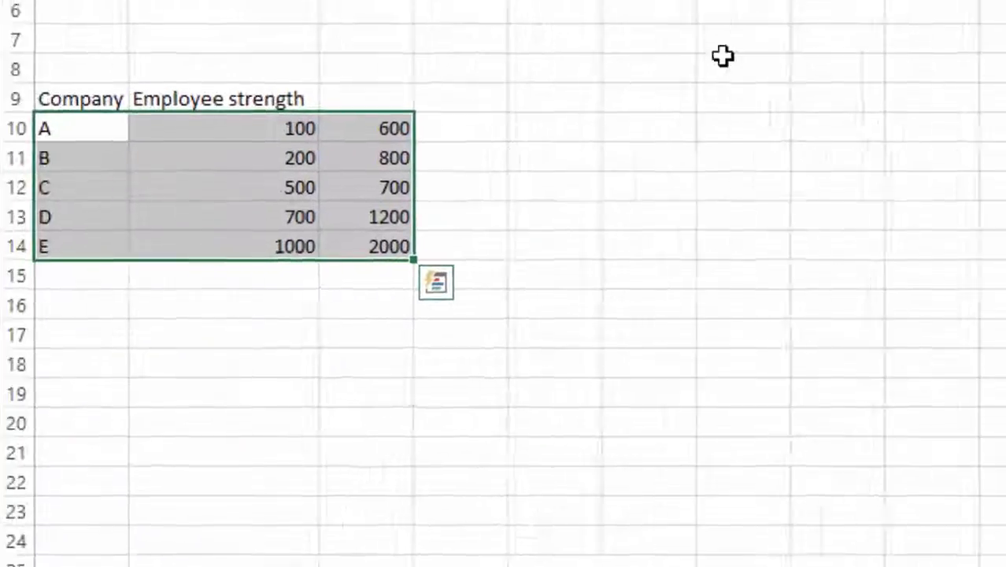
pyautogui.click(723, 56)
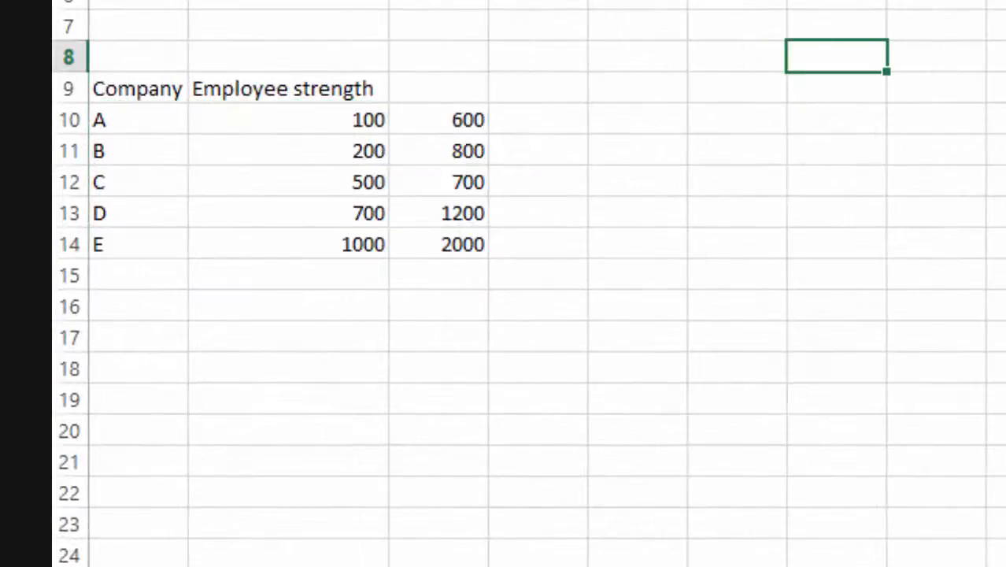
# Step: Add SmartCharts for Excel (Task Pane) from the Office Store and trust it
pyautogui.click(363, 73)
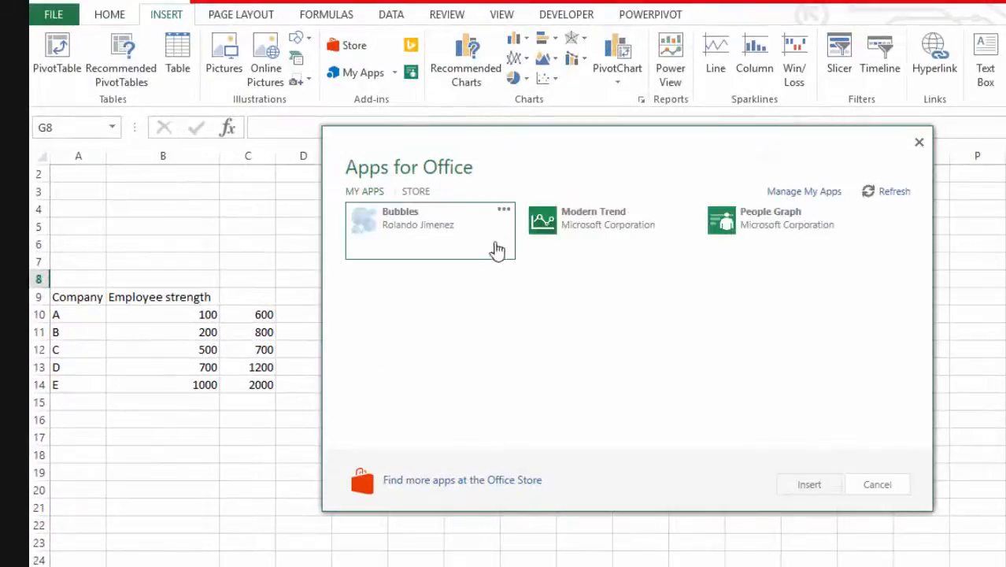
pyautogui.click(418, 192)
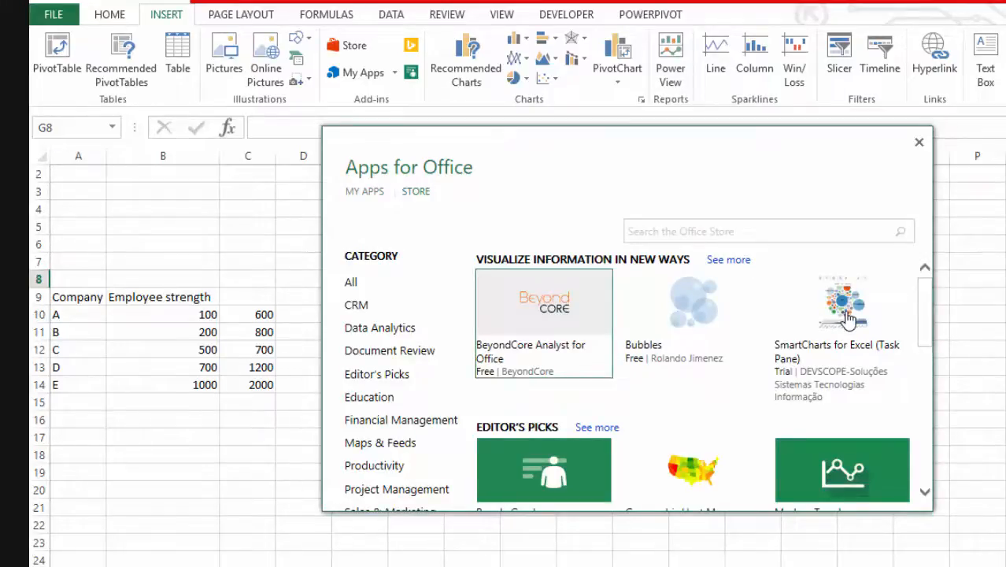
pyautogui.click(848, 318)
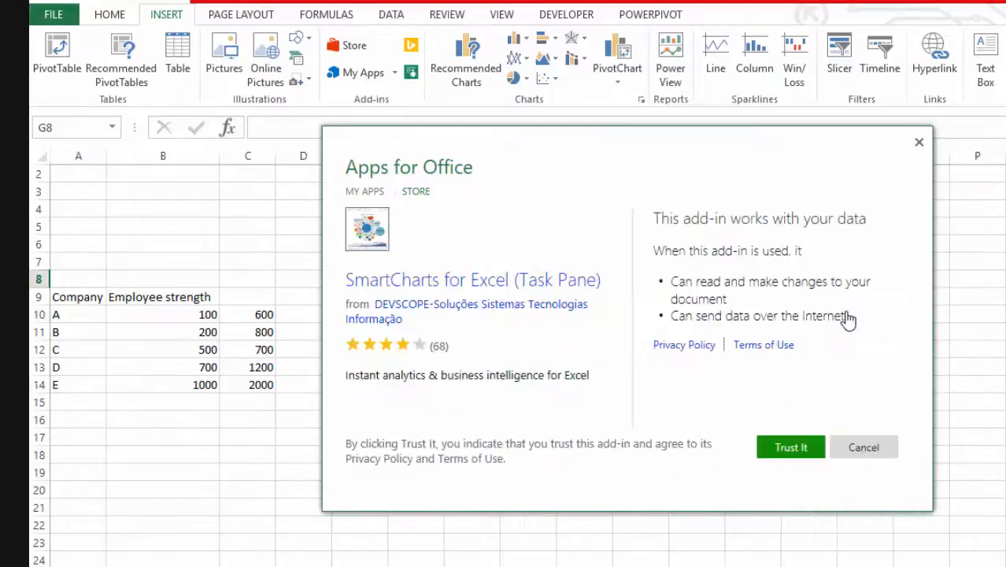
pyautogui.click(793, 447)
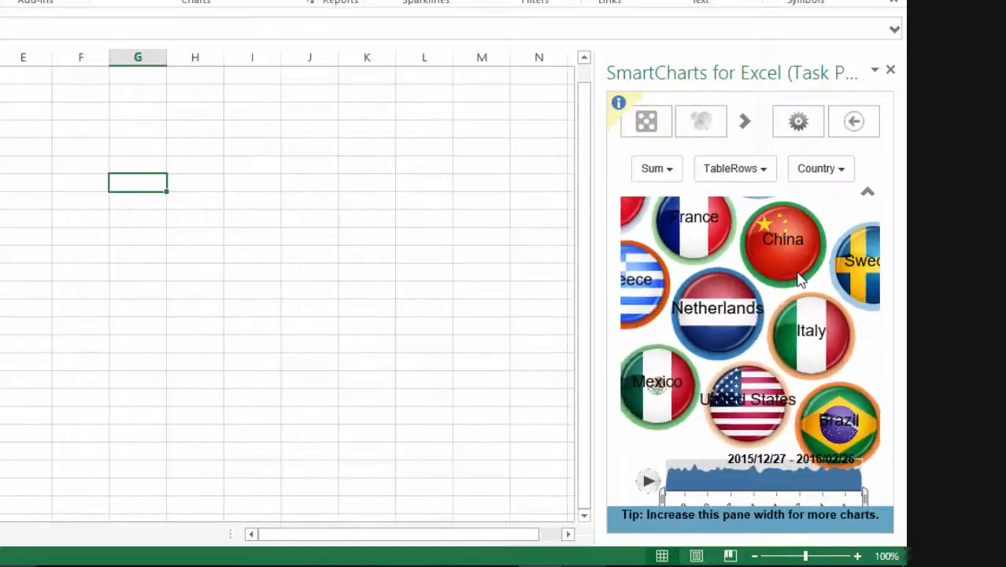
# Step: Close the SmartCharts task pane and reopen it from the recently used apps
pyautogui.click(815, 128)
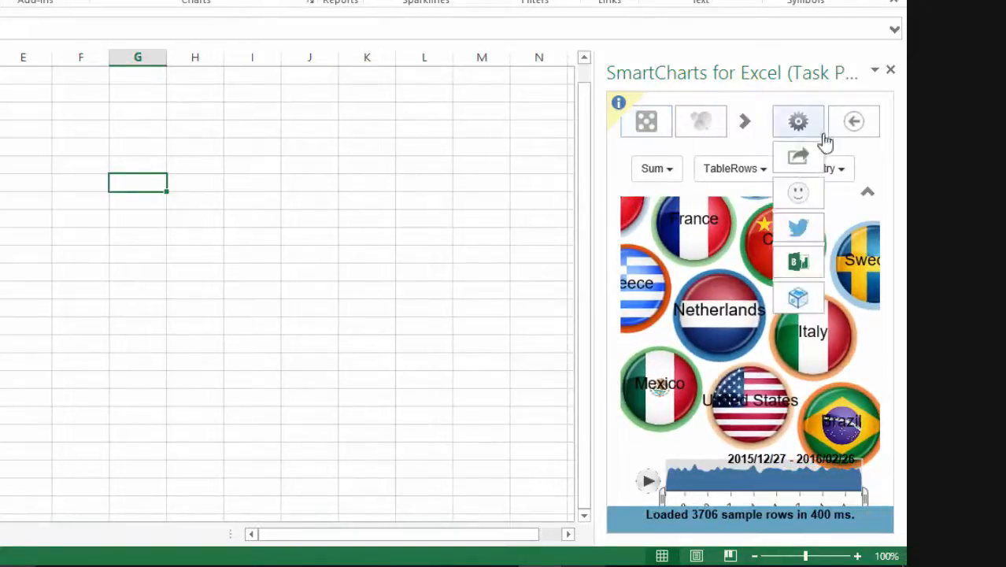
pyautogui.click(892, 75)
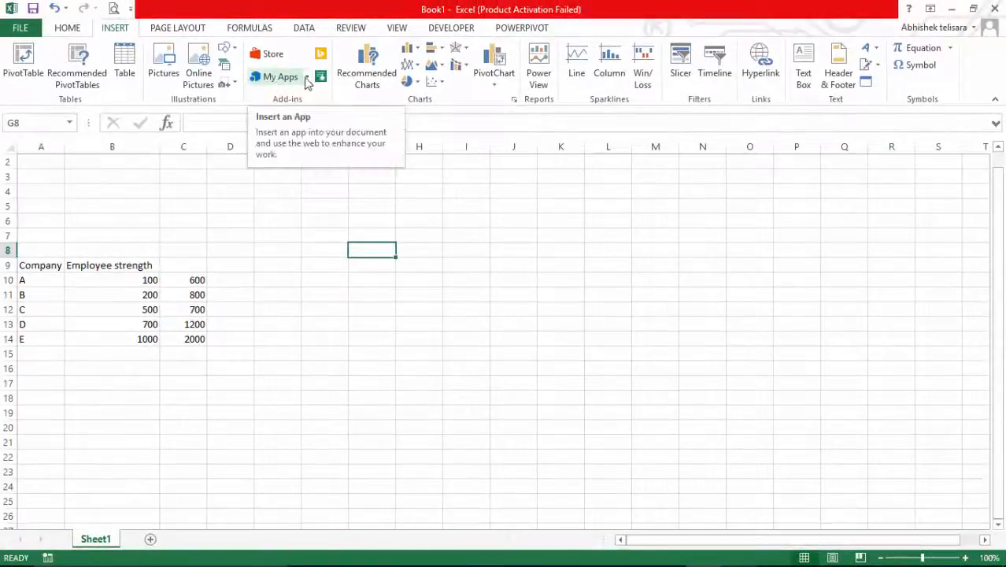
pyautogui.click(307, 79)
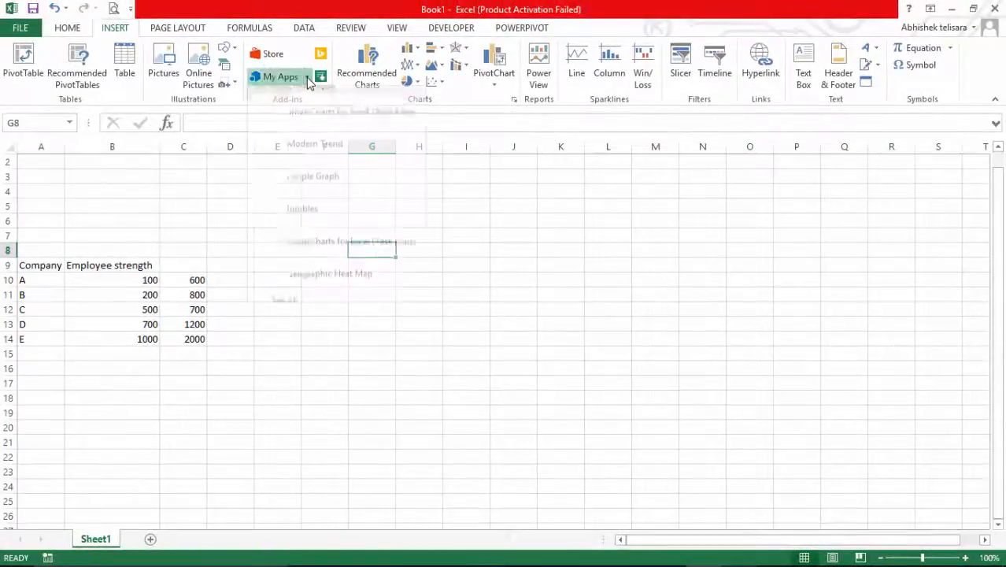
pyautogui.click(311, 119)
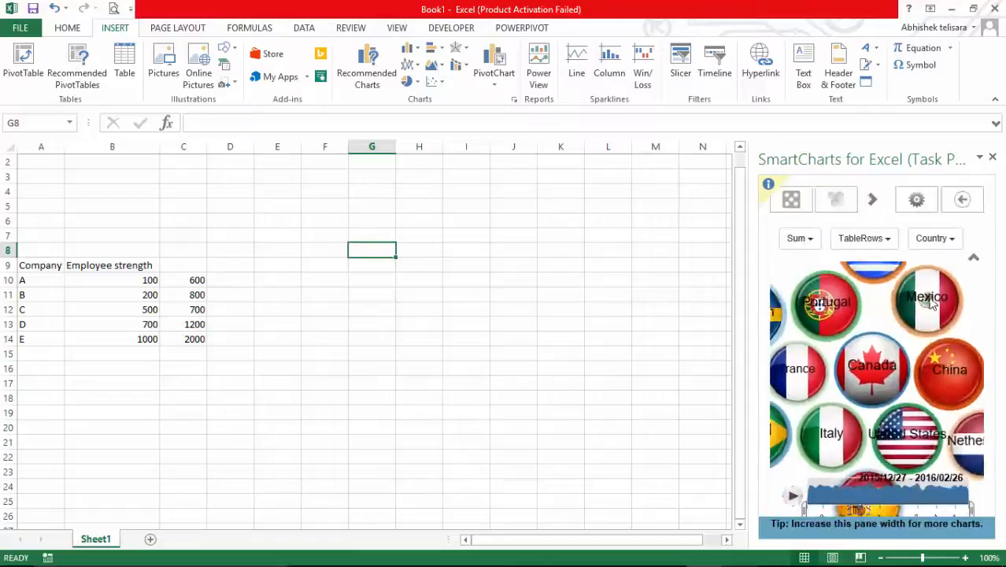
# Step: Return to the SmartCharts start page, try to start with your own data, and dismiss the trial notice
pyautogui.click(916, 201)
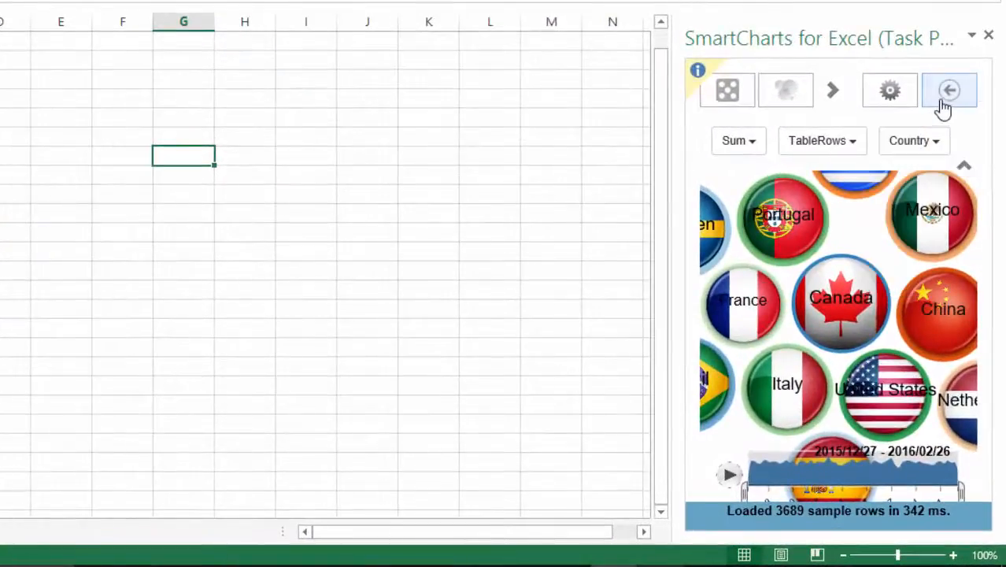
pyautogui.click(943, 105)
pyautogui.click(842, 126)
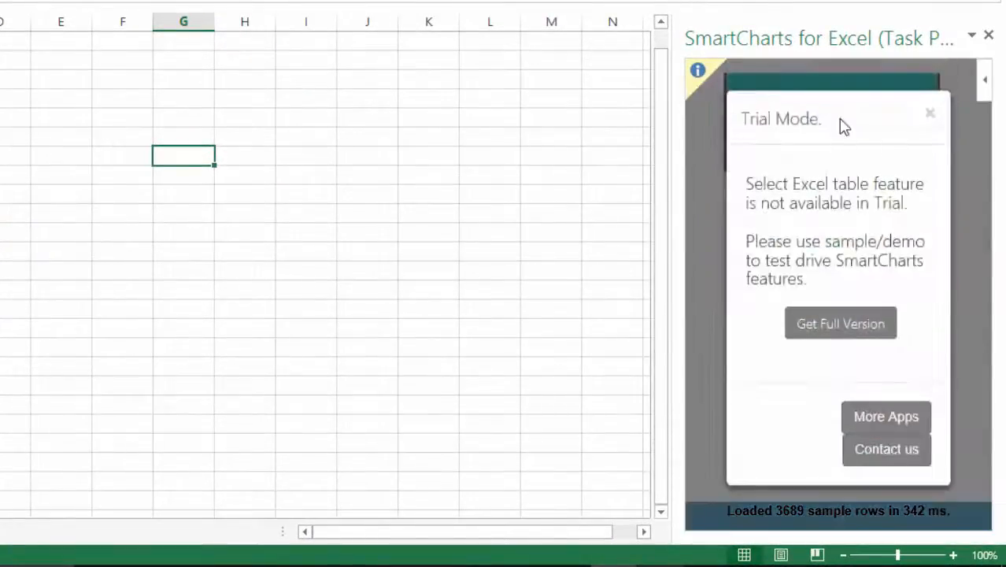
pyautogui.moveTo(747, 184); pyautogui.dragTo(885, 257)
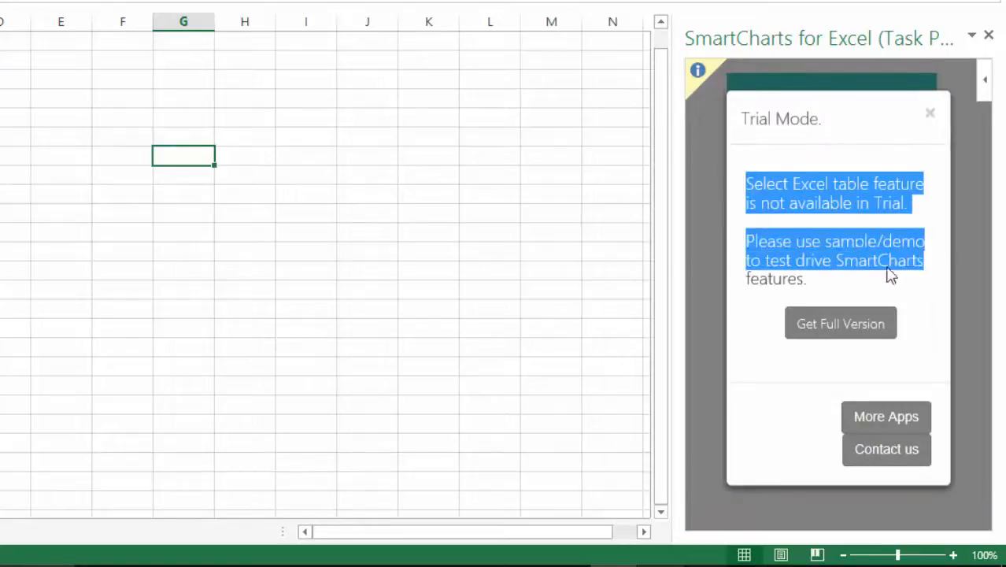
pyautogui.click(931, 114)
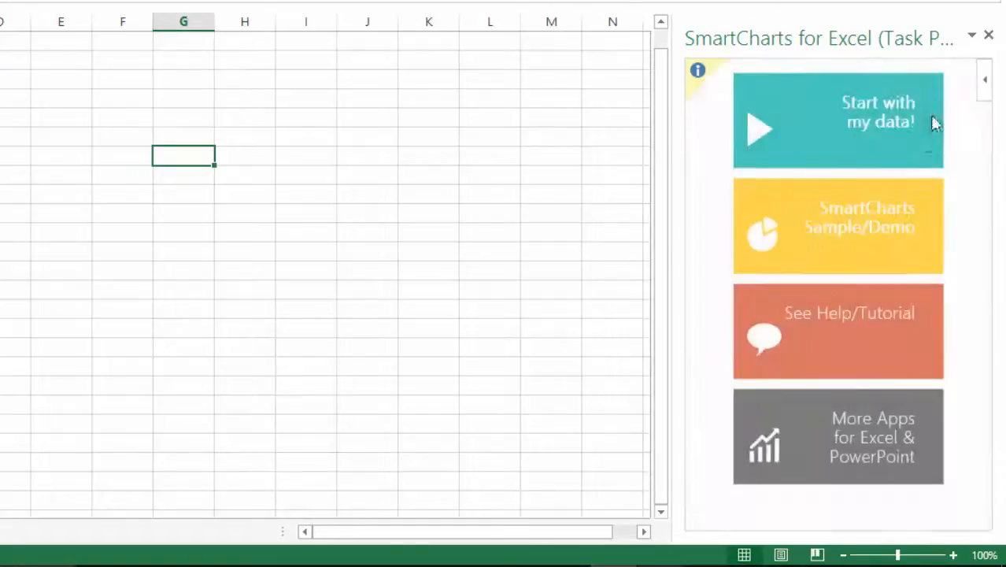
# Step: View the SmartCharts sample/demo page, return to the start page and close the task pane
pyautogui.click(842, 229)
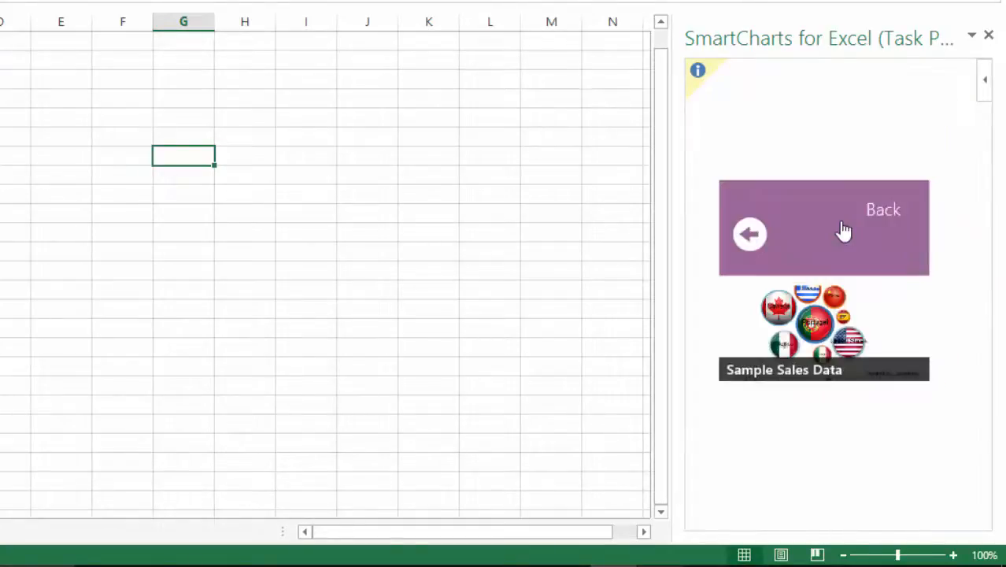
pyautogui.click(842, 227)
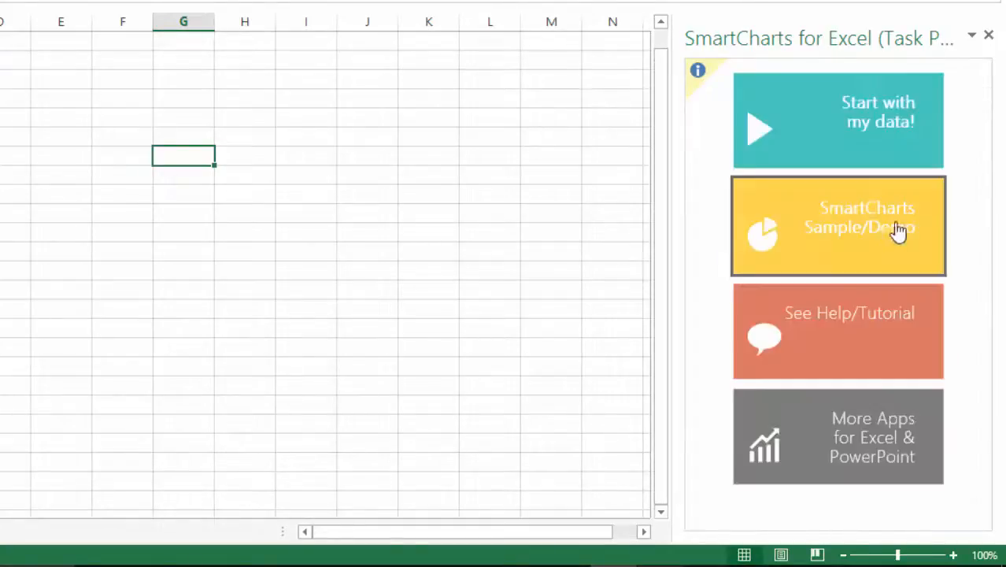
pyautogui.click(989, 37)
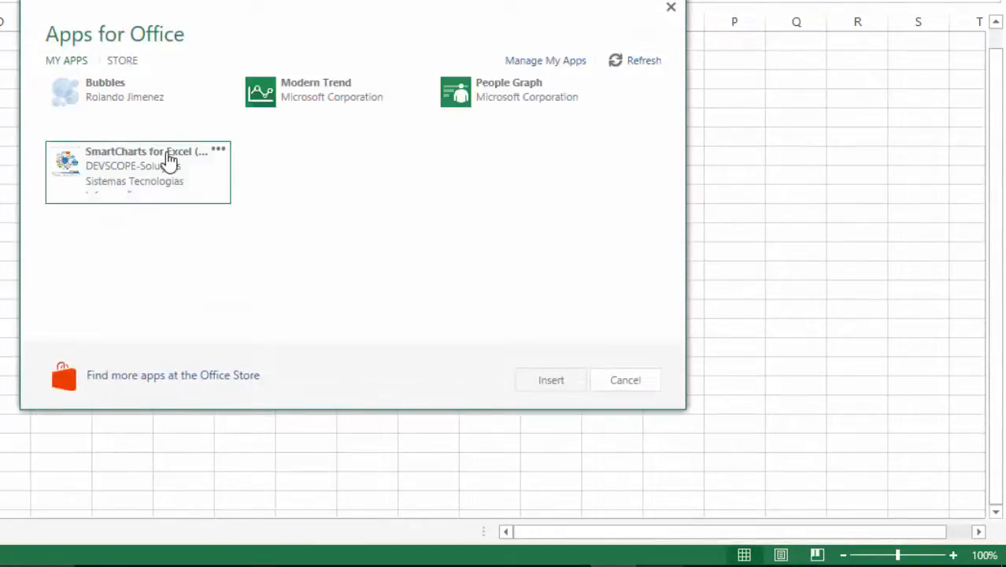
# Step: Reopen SmartCharts from the installed apps, play the country bubble chart's timeline in a widened pane, and close the pane
pyautogui.doubleClick(169, 160)
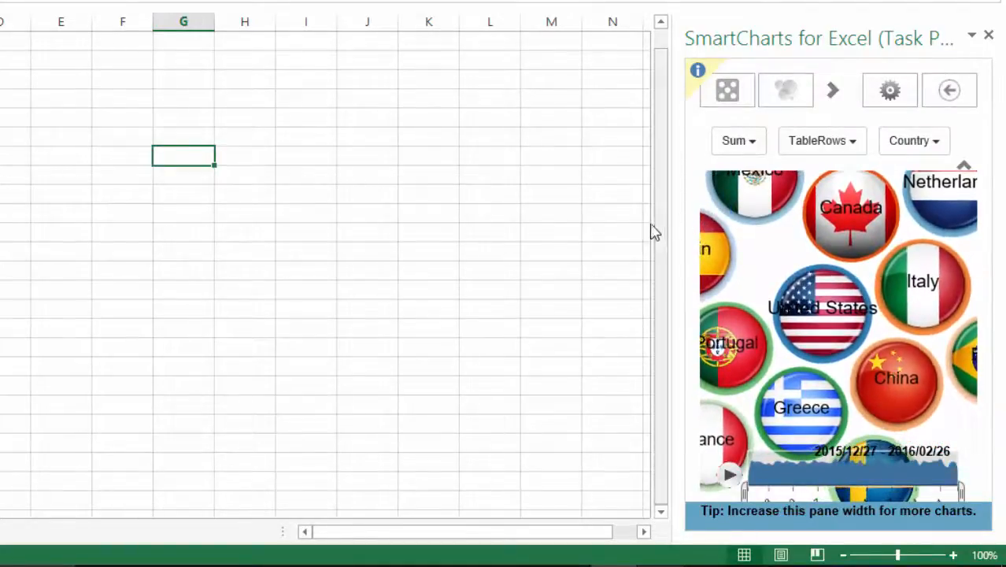
pyautogui.moveTo(671, 219); pyautogui.dragTo(317, 221)
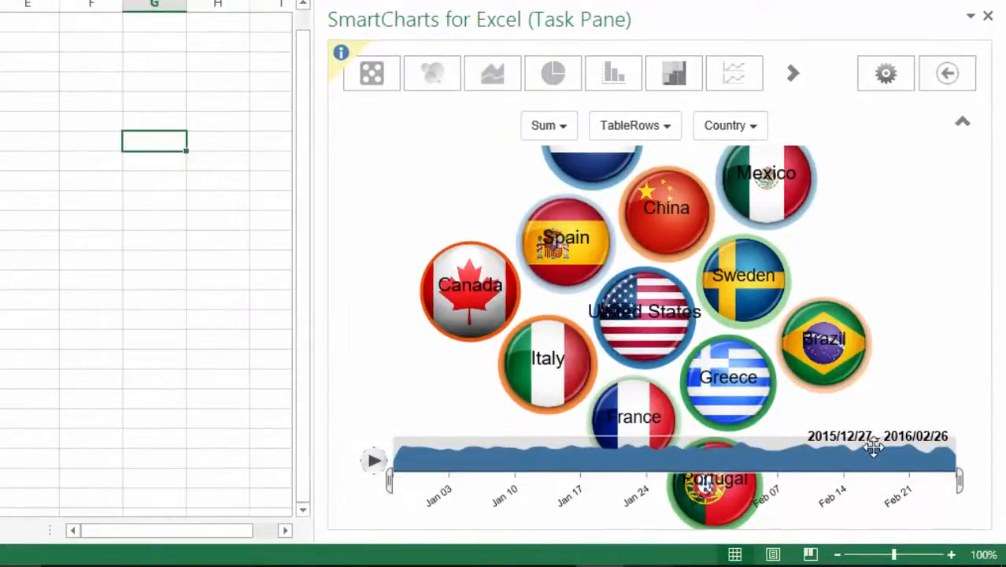
pyautogui.click(374, 465)
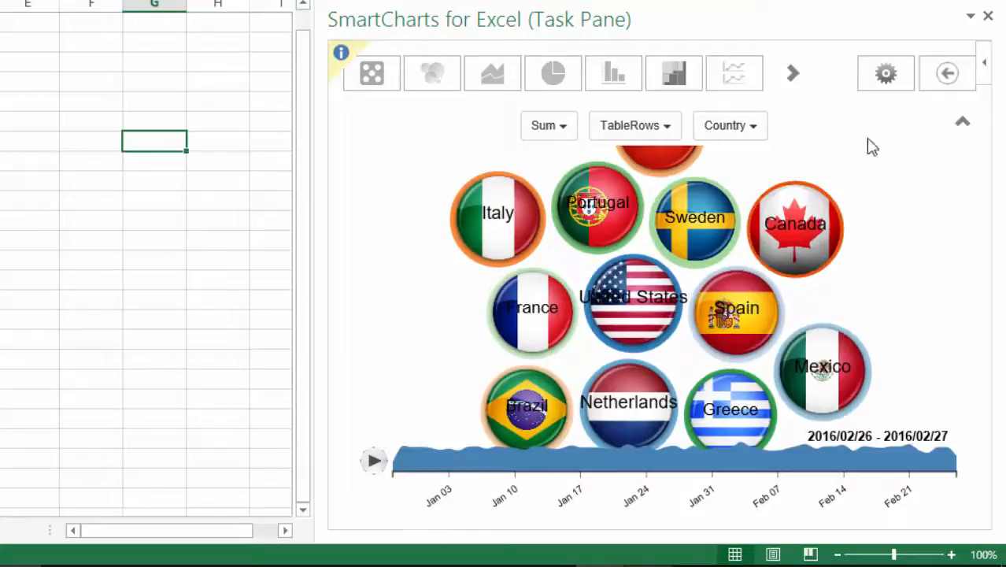
pyautogui.click(988, 16)
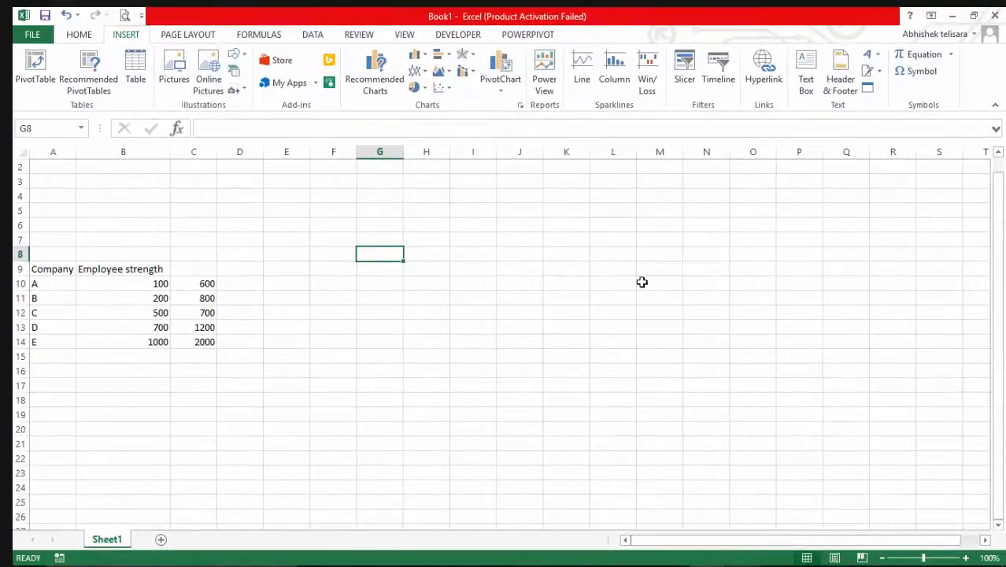
# Step: Browse the Office Store's featured apps and its Data Analytics category, and close the store without adding anything
pyautogui.click(309, 89)
pyautogui.click(333, 183)
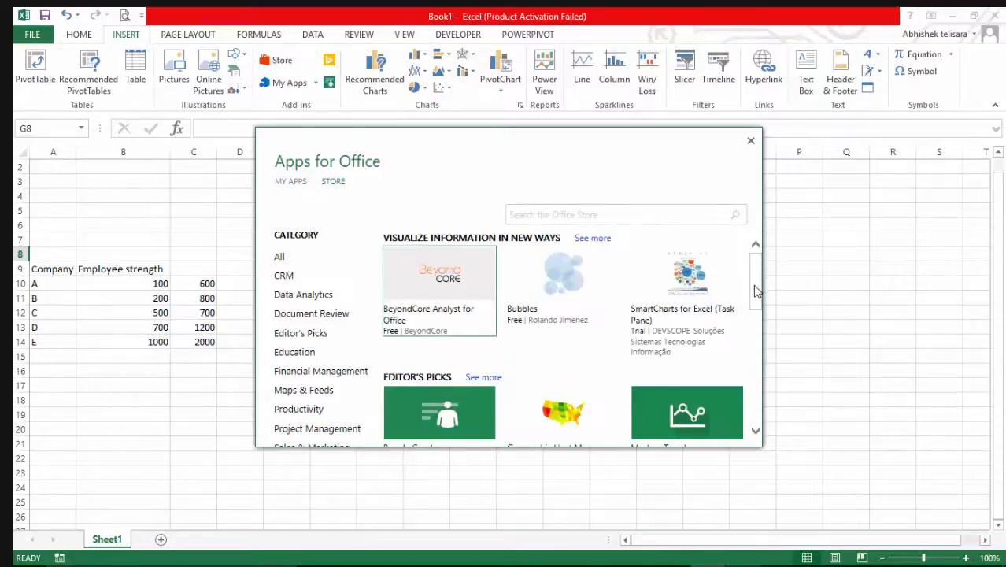
pyautogui.moveTo(754, 292); pyautogui.dragTo(757, 378)
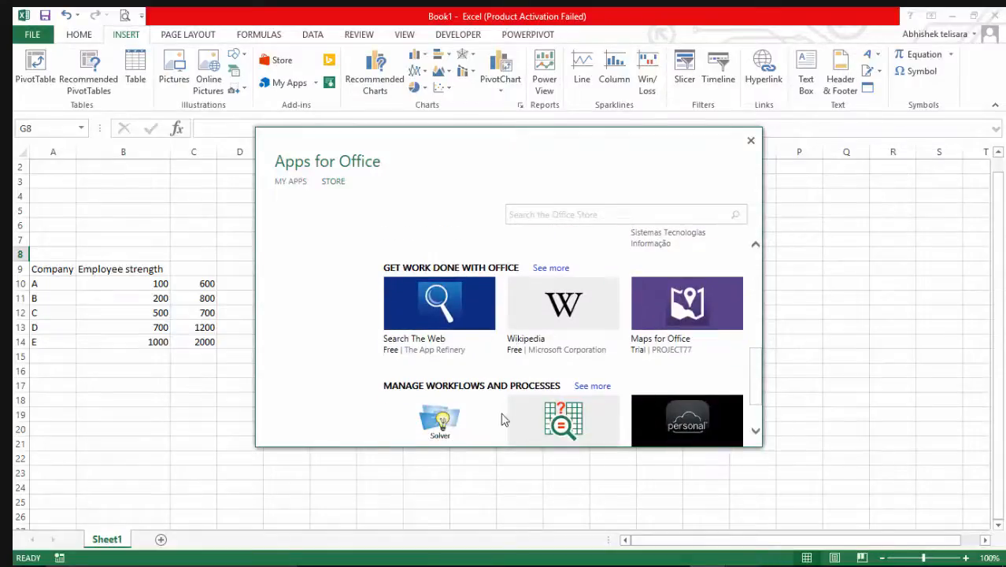
pyautogui.moveTo(762, 353); pyautogui.dragTo(747, 268)
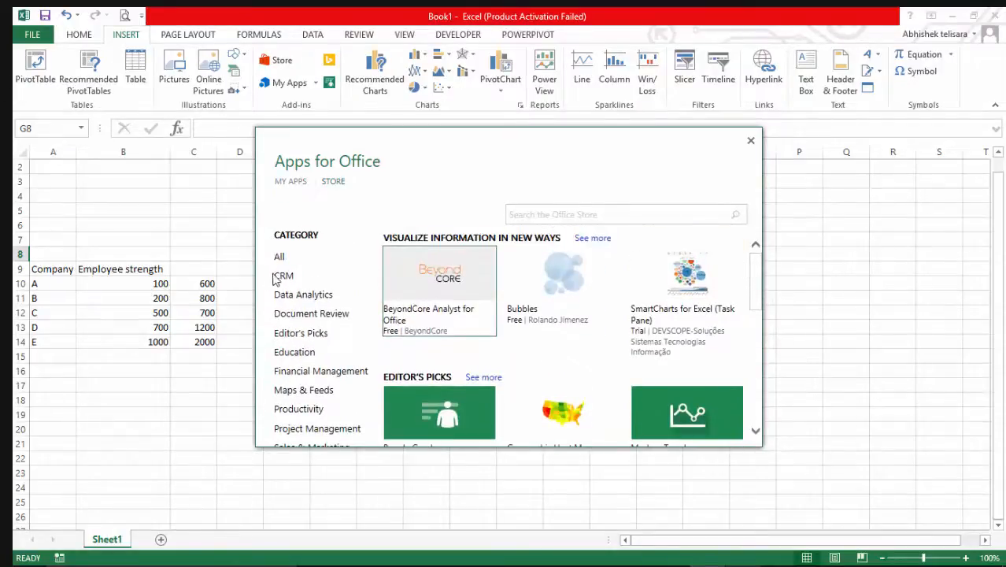
pyautogui.click(297, 296)
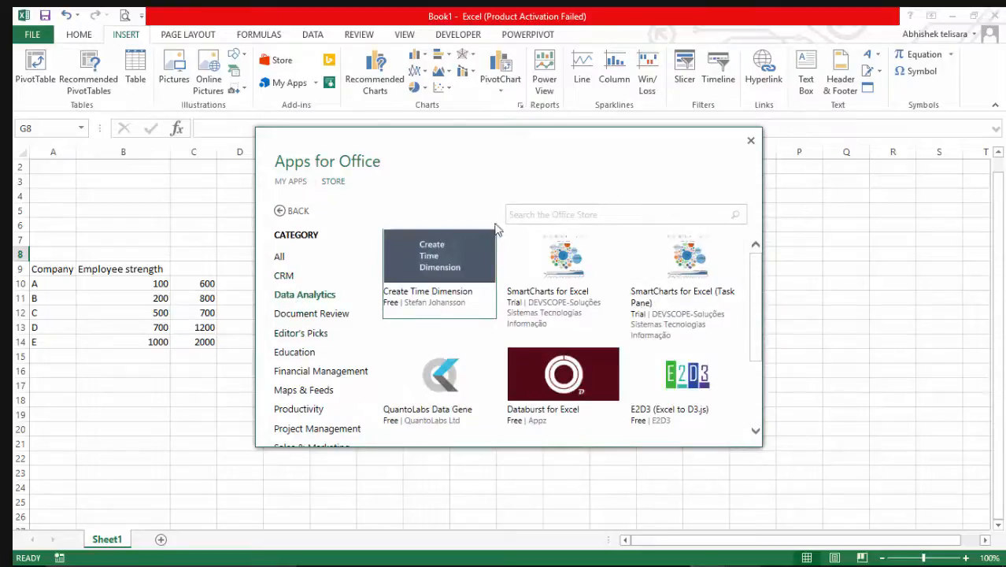
pyautogui.click(751, 142)
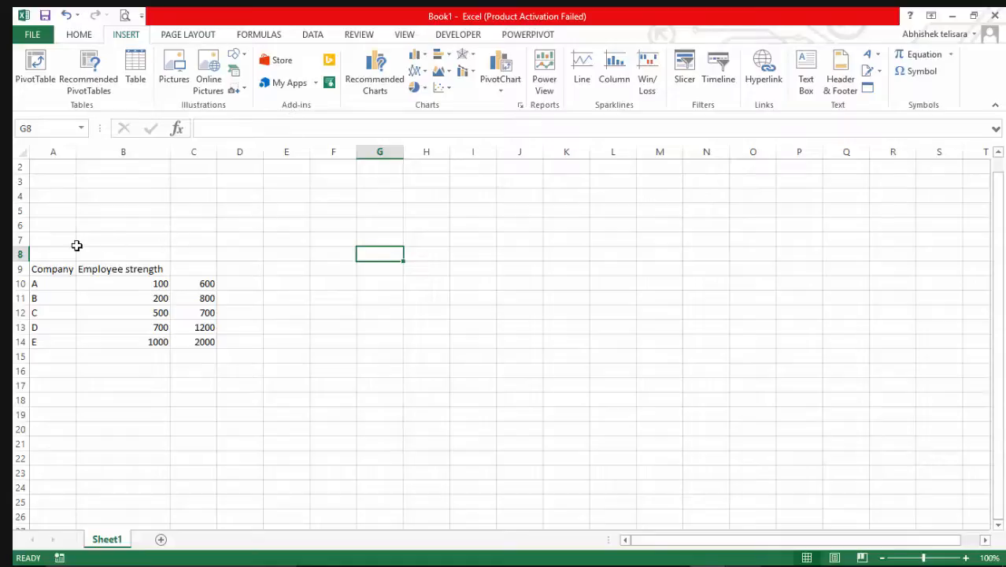
# Step: Highlight the company data table and clear the highlight by selecting cell E11
pyautogui.click(51, 246)
pyautogui.moveTo(51, 247); pyautogui.dragTo(240, 342)
pyautogui.click(292, 292)
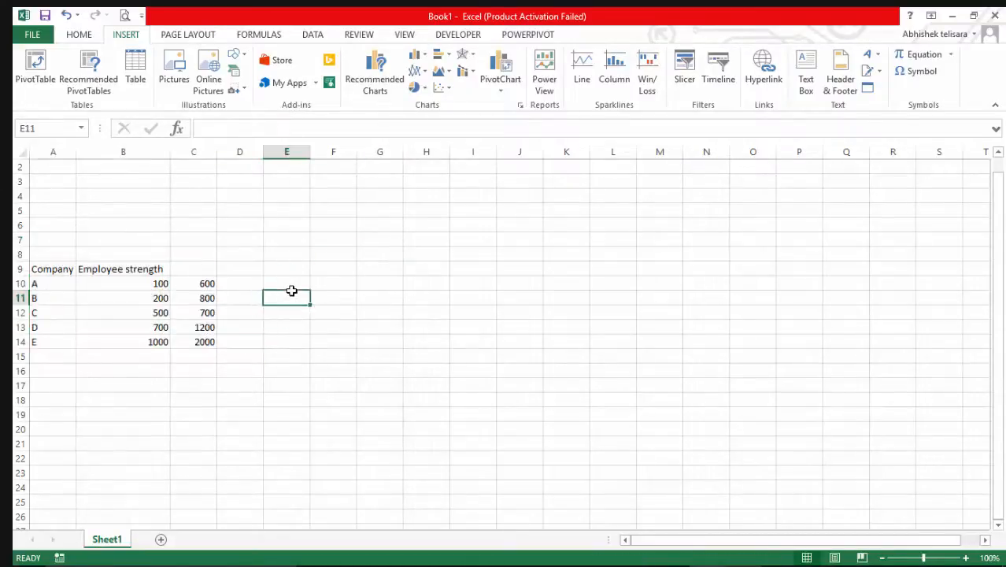